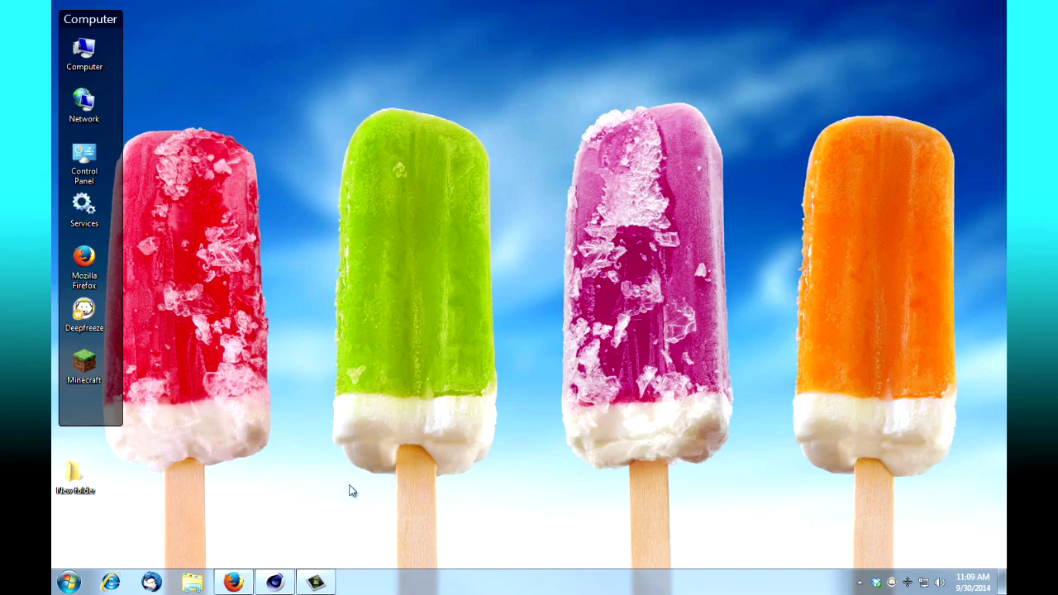
- Add a light to the scene and raise it above the origin along Y
left_click(274, 583)
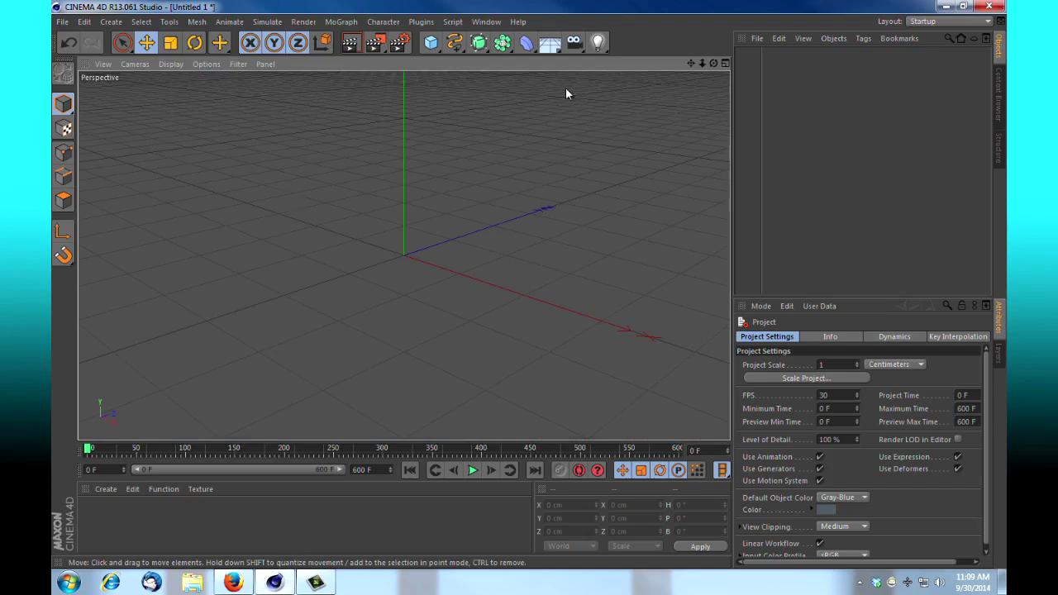
left_click(598, 43)
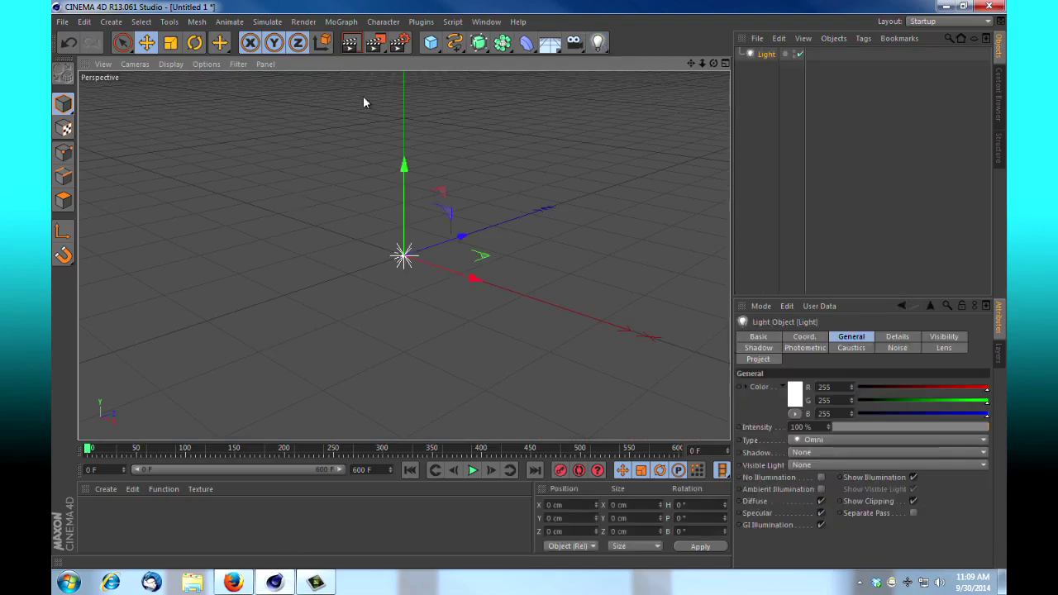
left_click_drag(403, 166, 413, 74)
- Set the light's Visible Light to Volumetric and render the view to see its glow
left_click(861, 344)
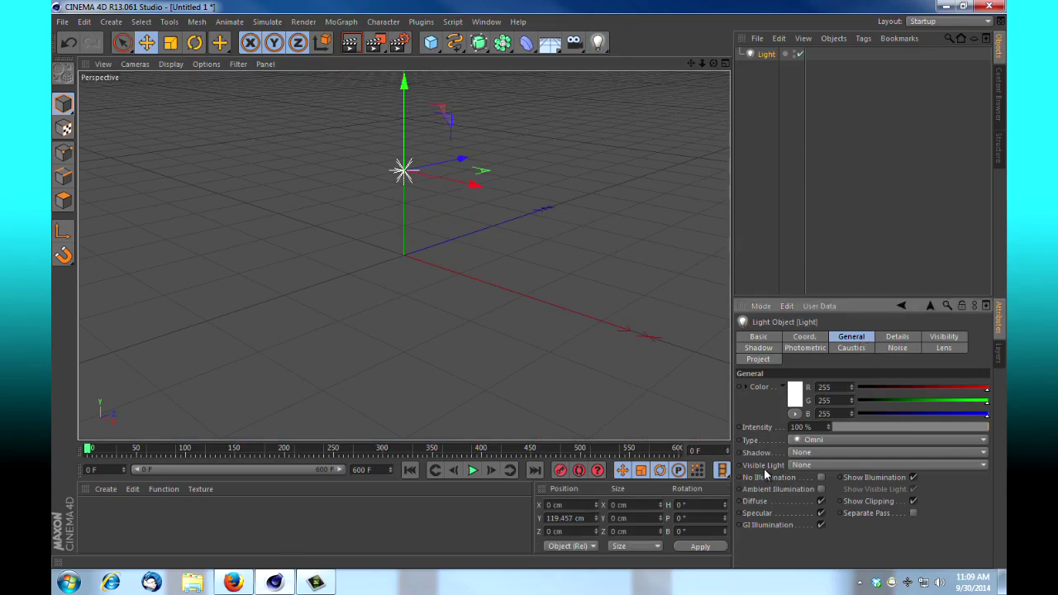
left_click(810, 465)
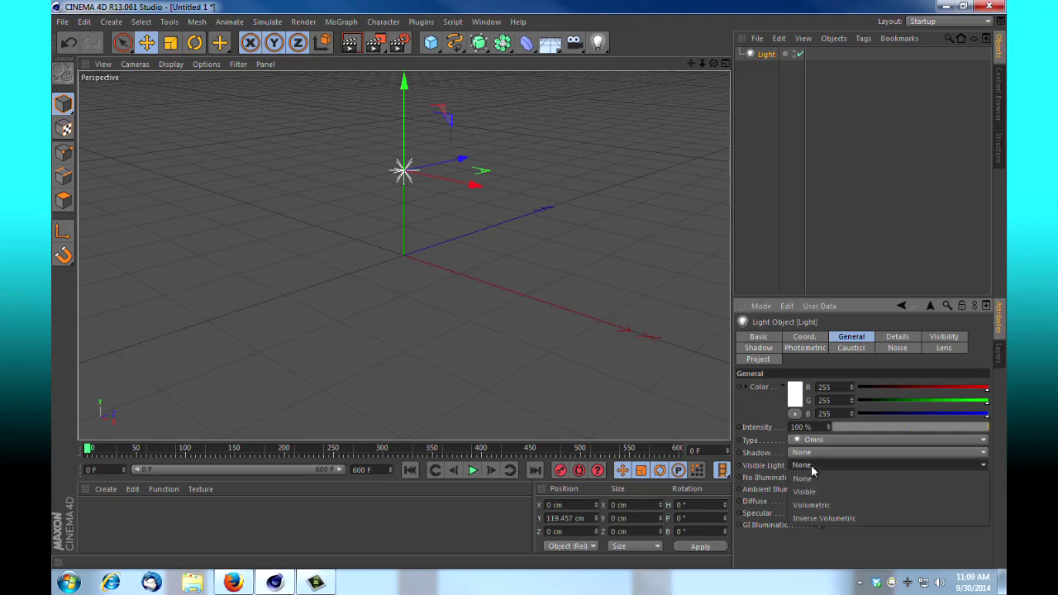
left_click(833, 506)
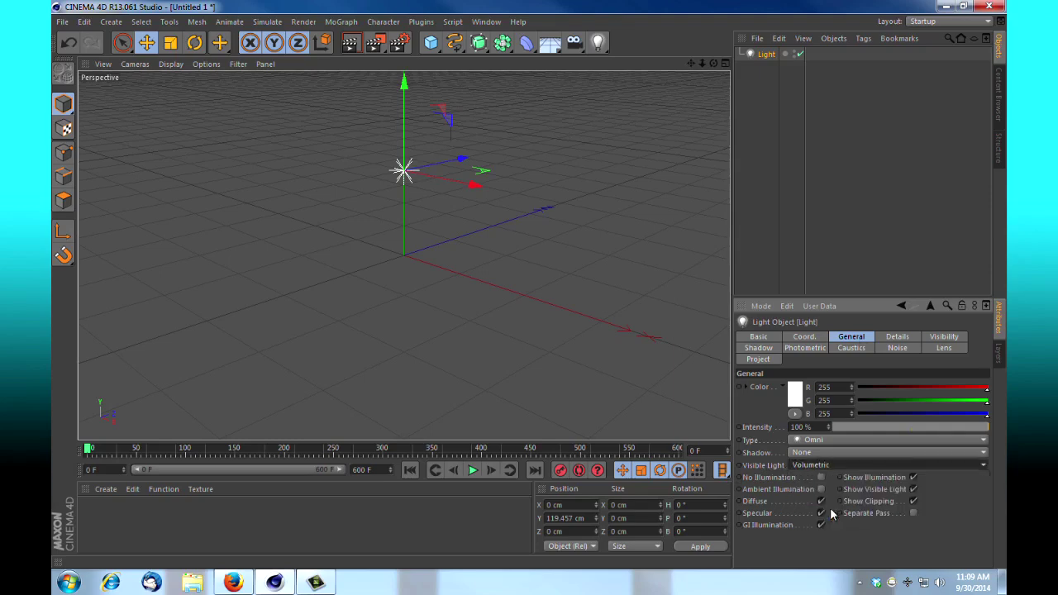
left_click(354, 45)
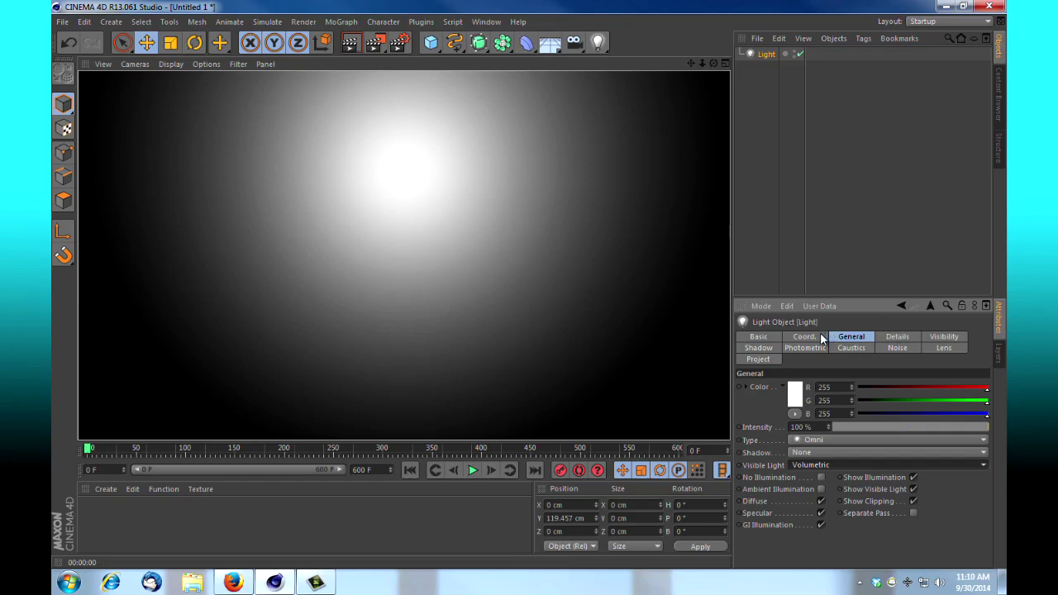
- In the light's Visibility tab, enter Inner Distance 50 cm and Outer Distance 800 cm
left_click(894, 338)
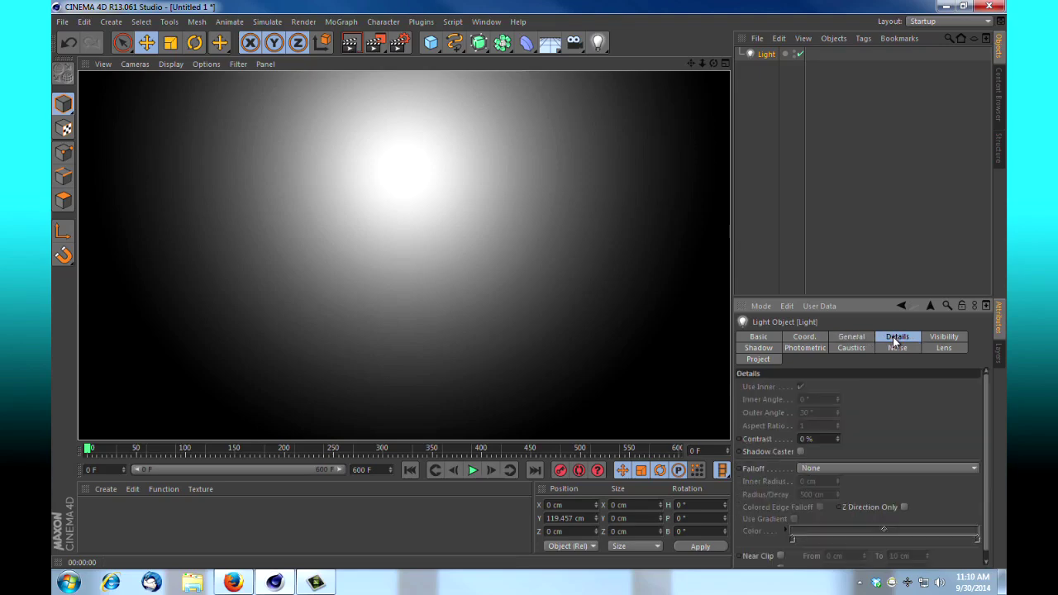
left_click_drag(983, 405, 984, 429)
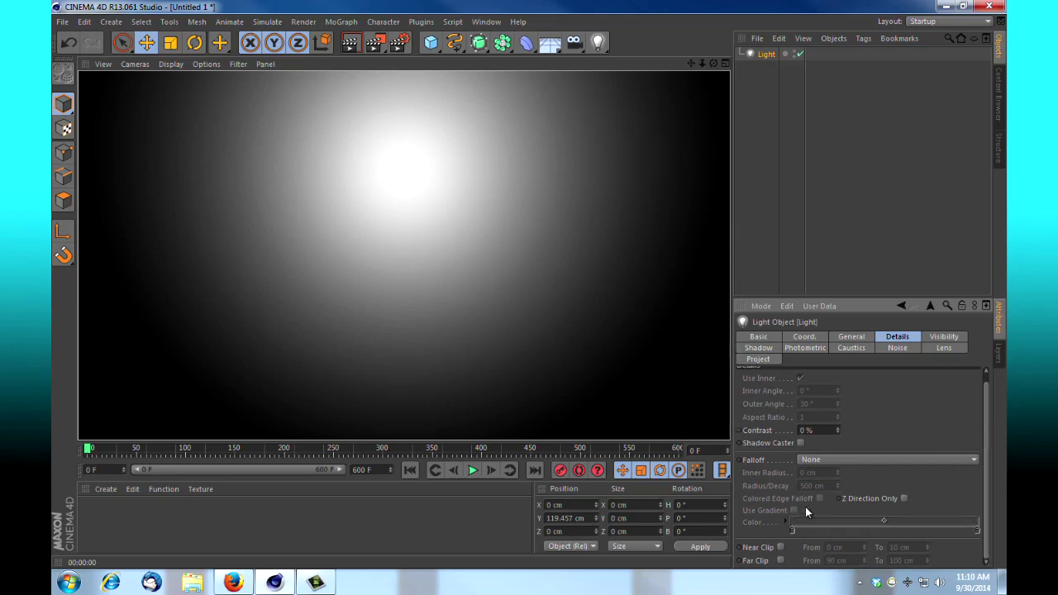
left_click(946, 336)
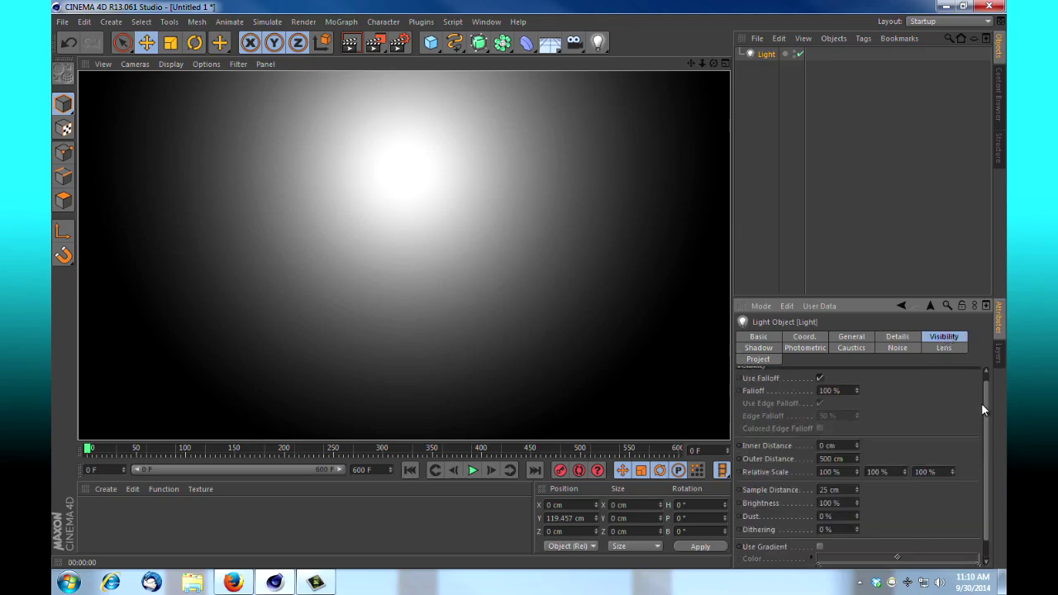
scroll(984, 395, "up", 1)
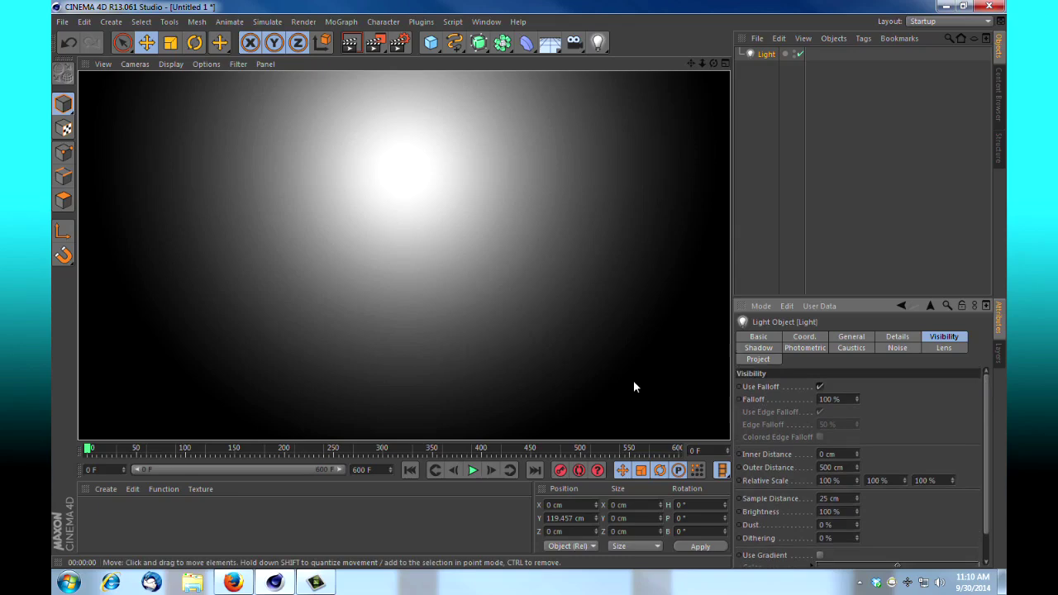
left_click(849, 455)
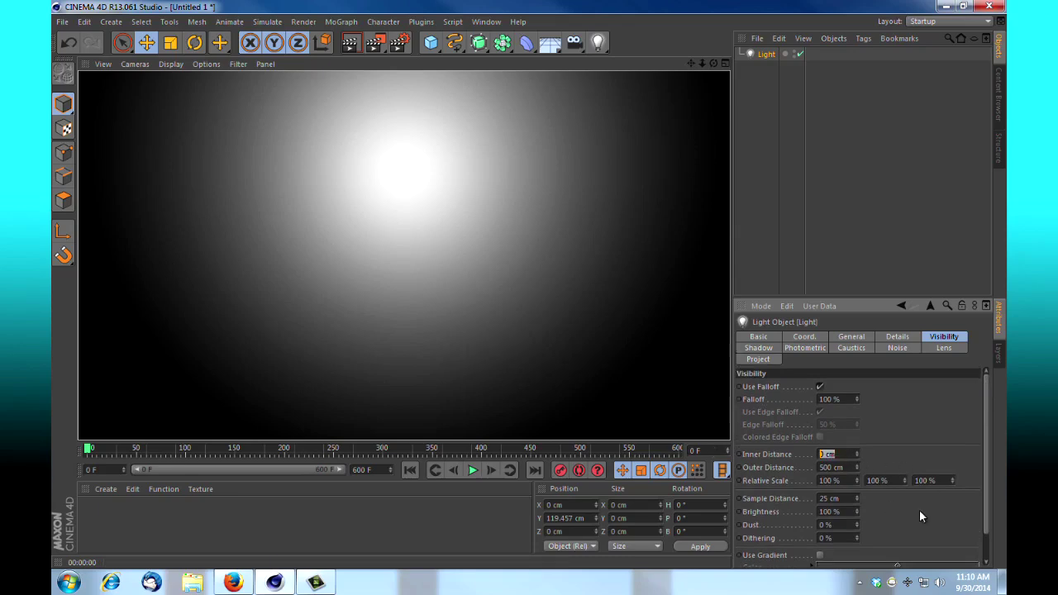
type("50")
key("Tab")
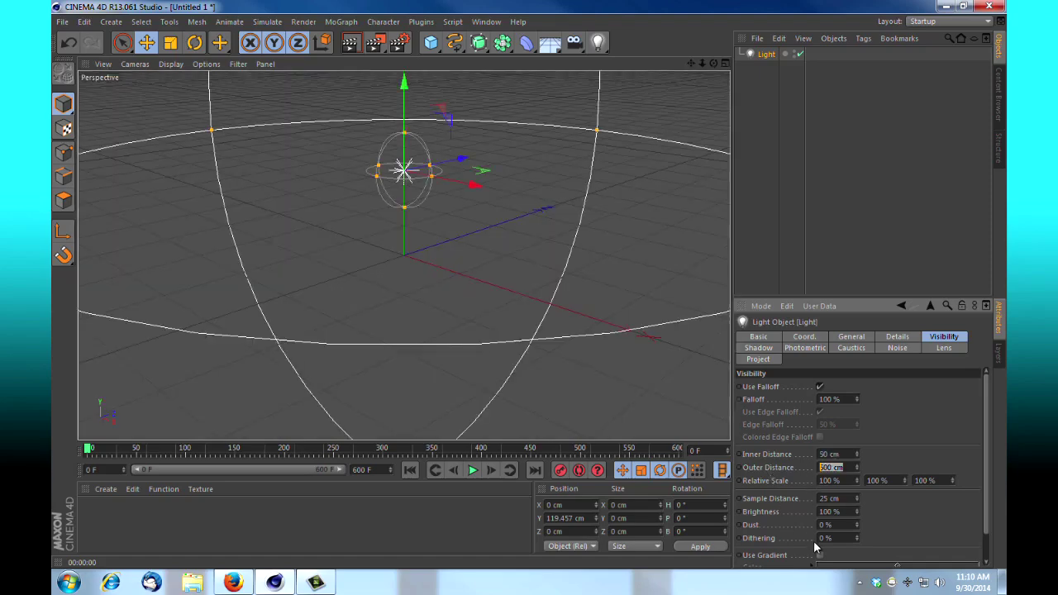
type("800")
left_click(848, 453)
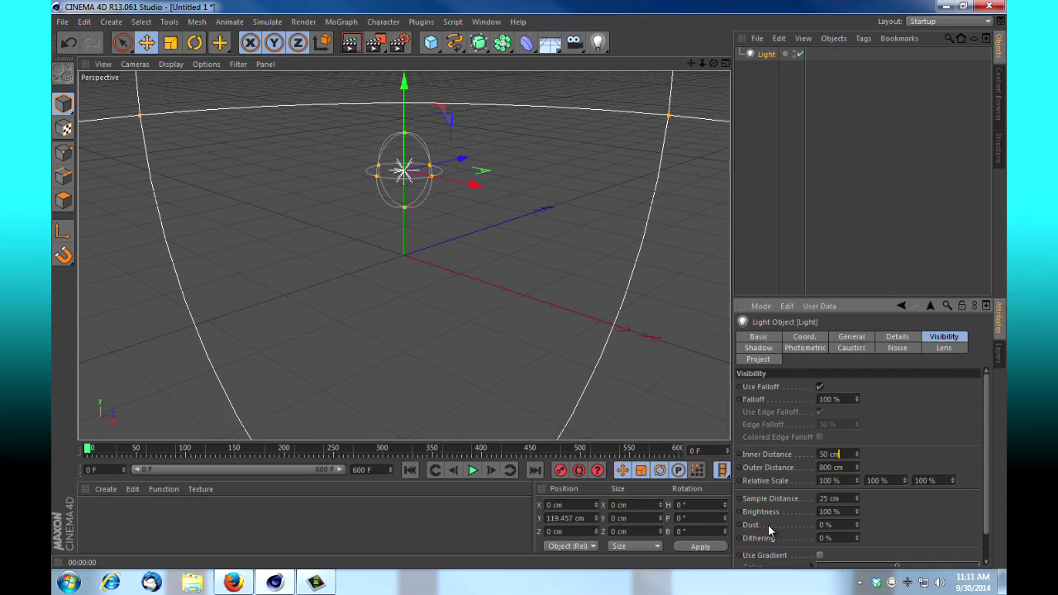
left_click(837, 526)
- Set the light's visibility Dust to 100 %
type("100")
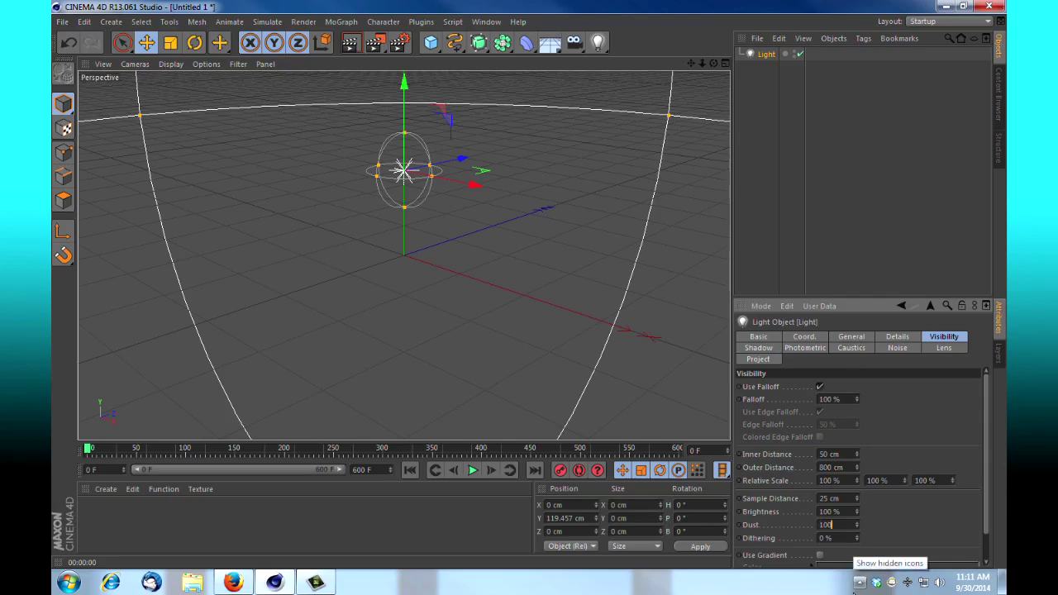
left_click(851, 512)
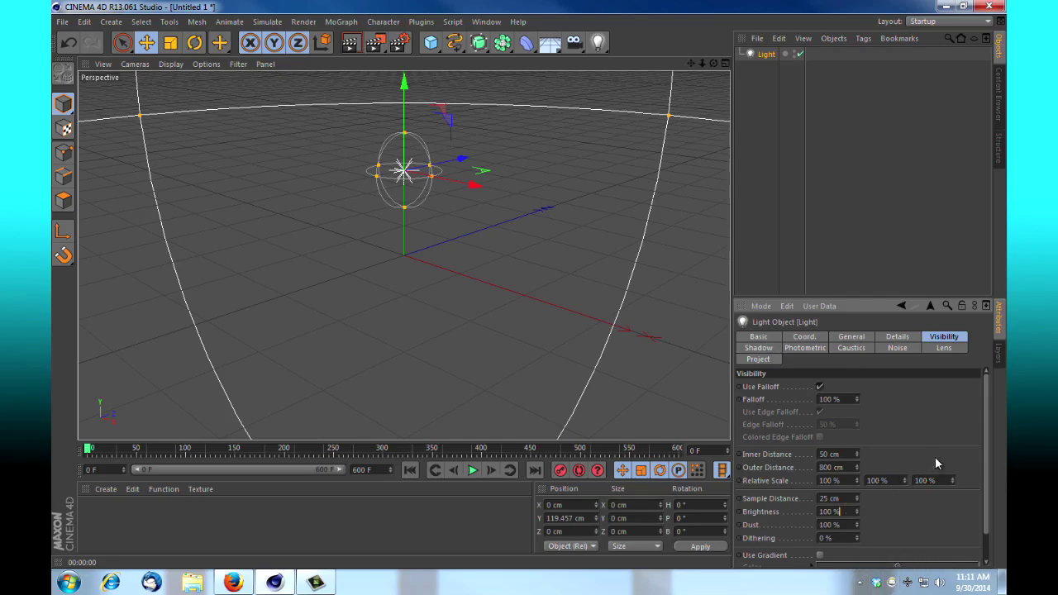
scroll(980, 450, "down", 1)
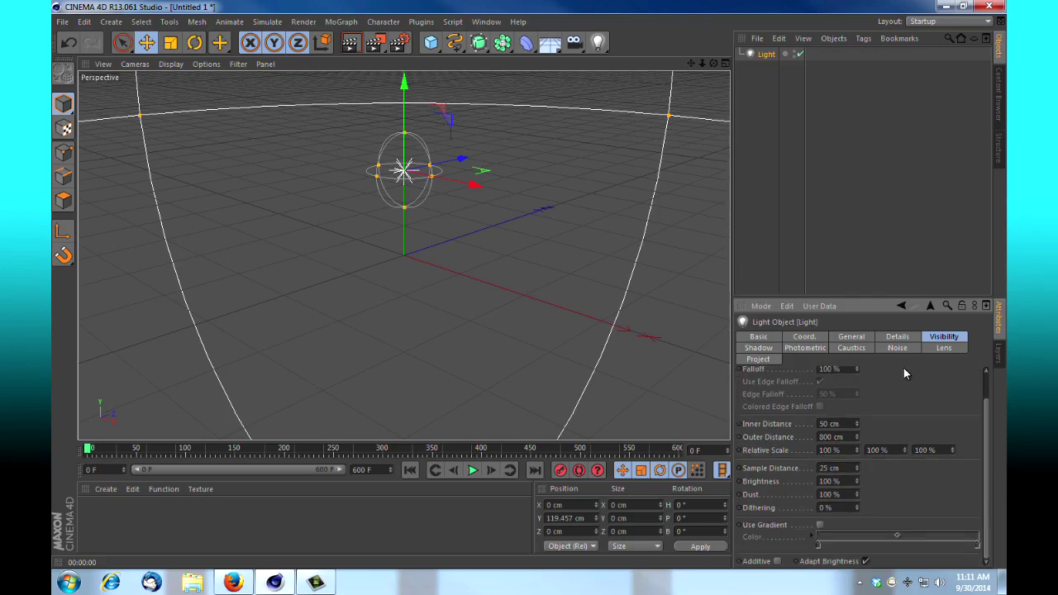
- Switch the light's shadow to Shadow Maps (Soft) with 750x750 shadow map resolution
left_click(757, 348)
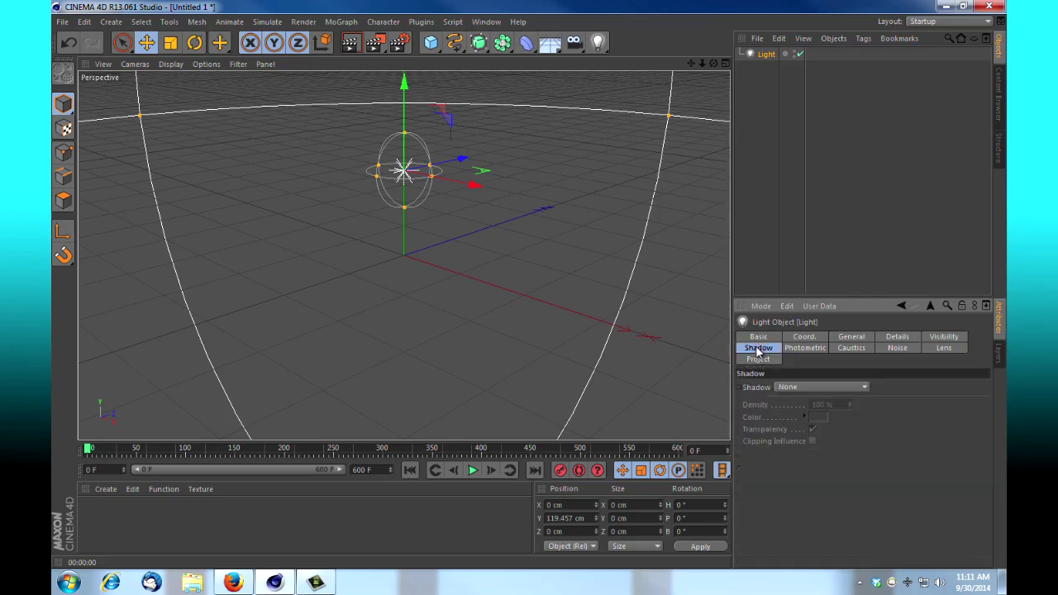
left_click(785, 388)
left_click(806, 414)
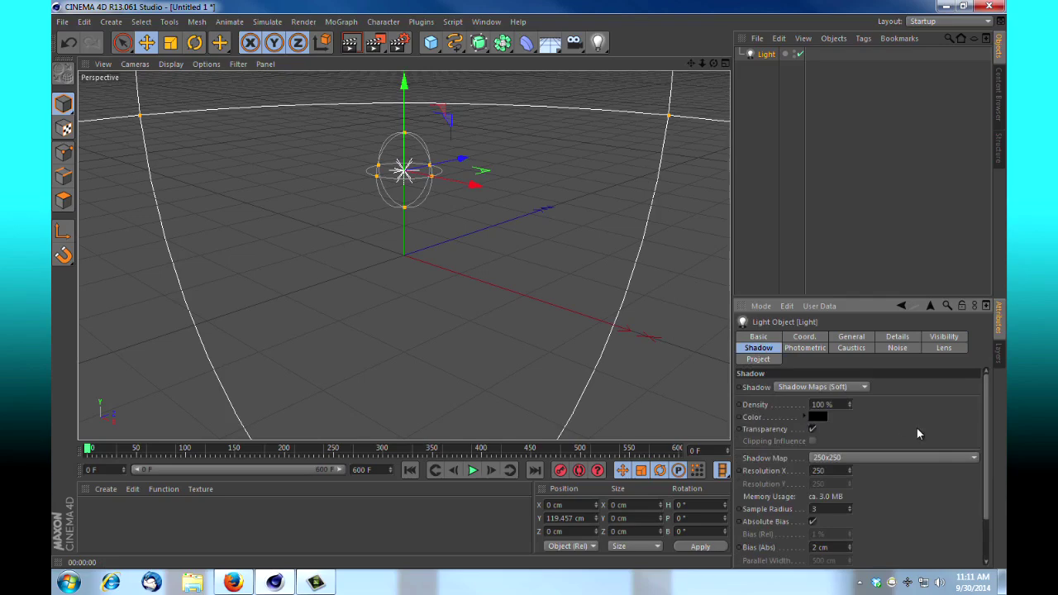
left_click(859, 457)
left_click(838, 369)
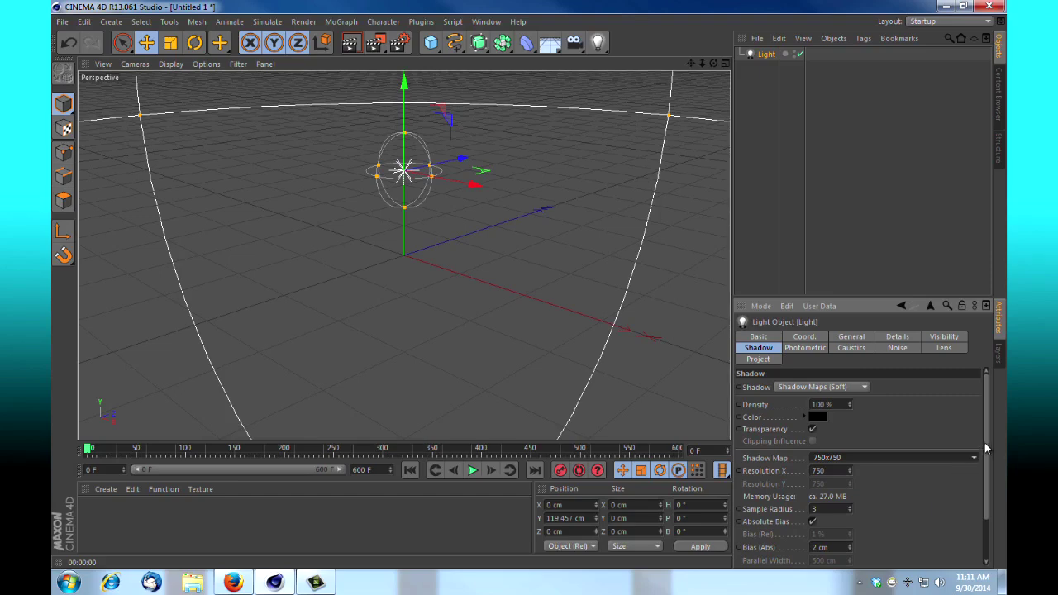
left_click_drag(989, 444, 992, 402)
- Set the light's Noise to Both with the Wavy Turbulence noise type
left_click(806, 348)
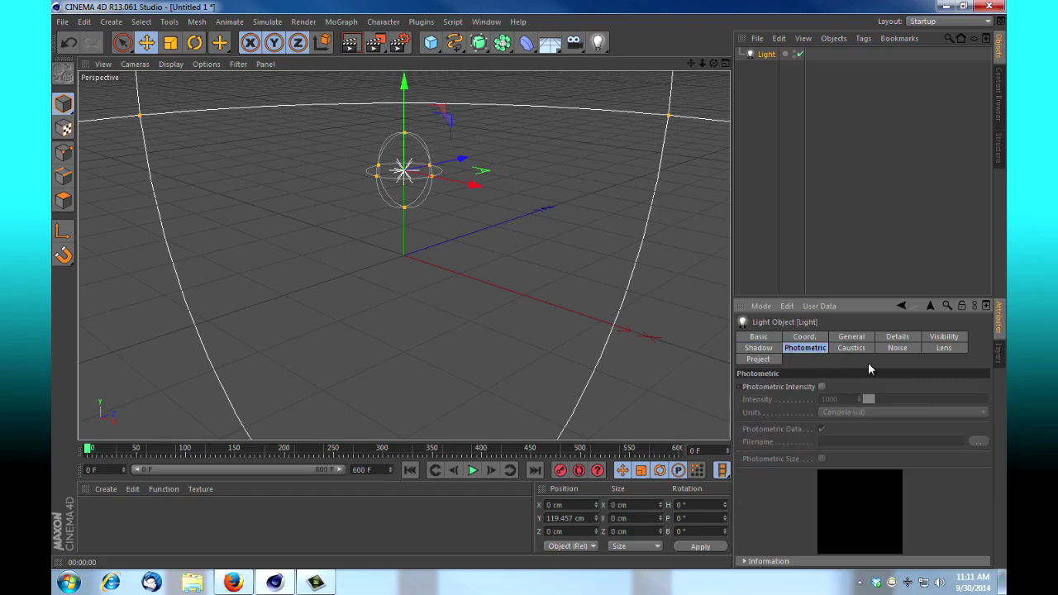
left_click(848, 348)
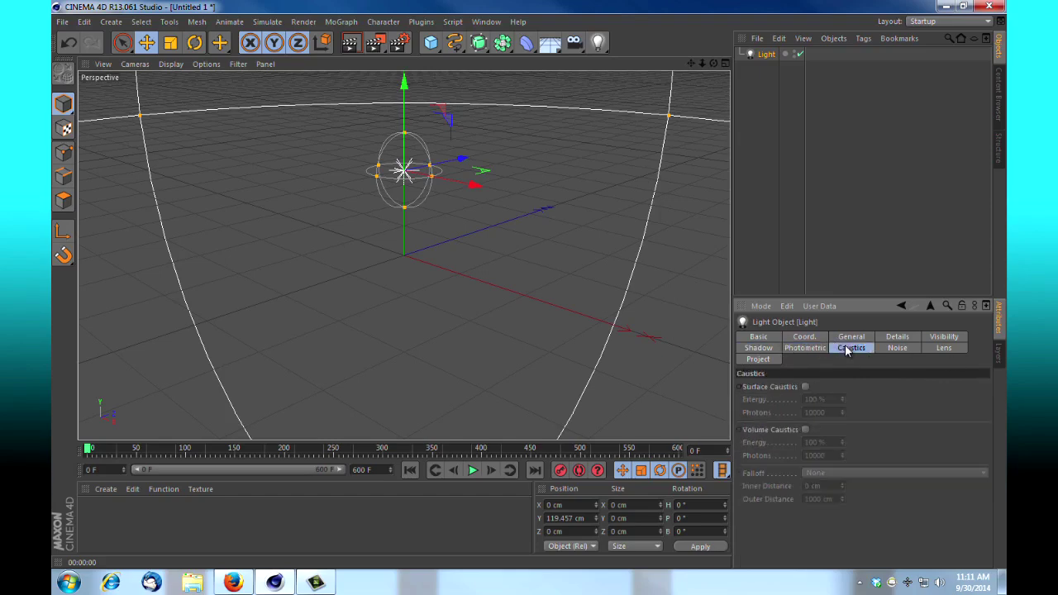
left_click(897, 348)
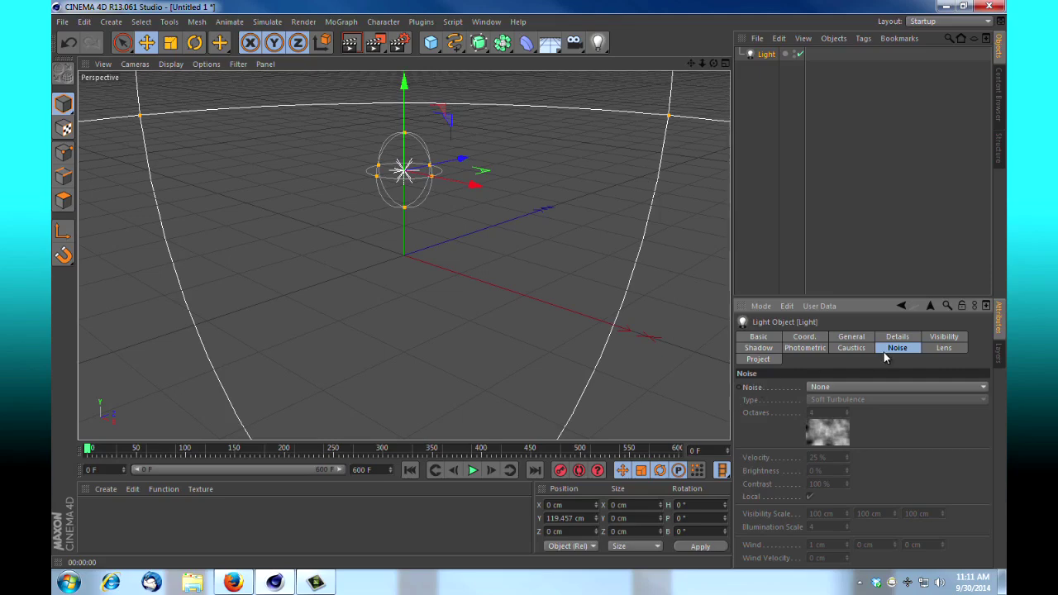
left_click(831, 386)
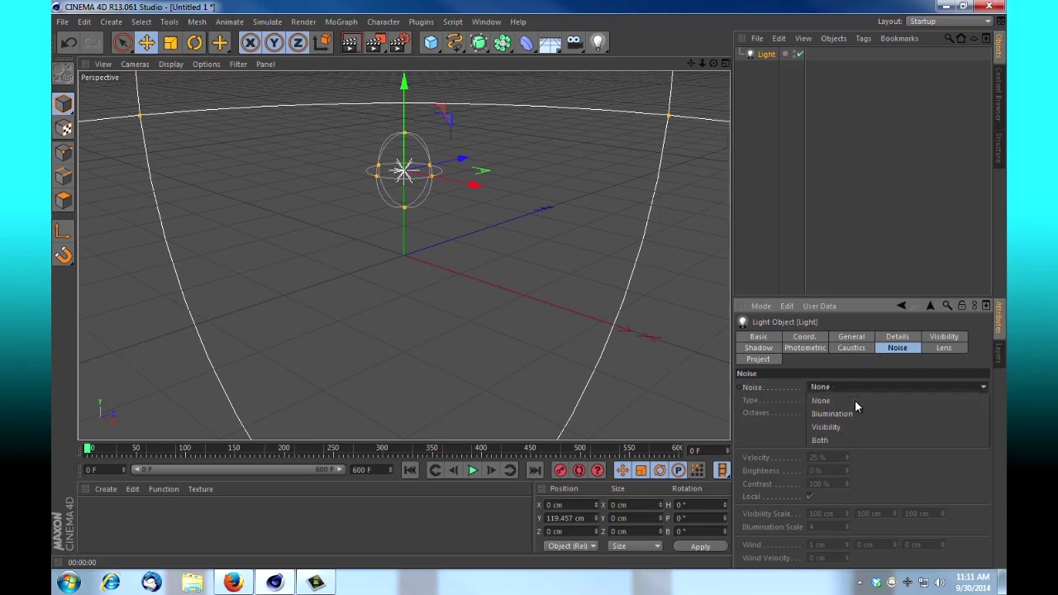
left_click(835, 438)
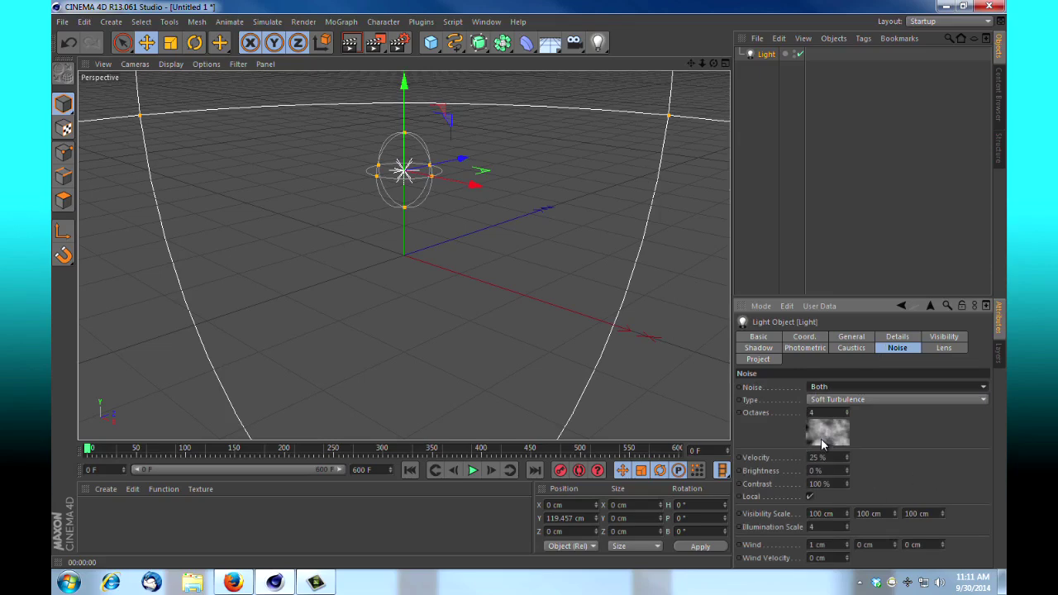
left_click(876, 398)
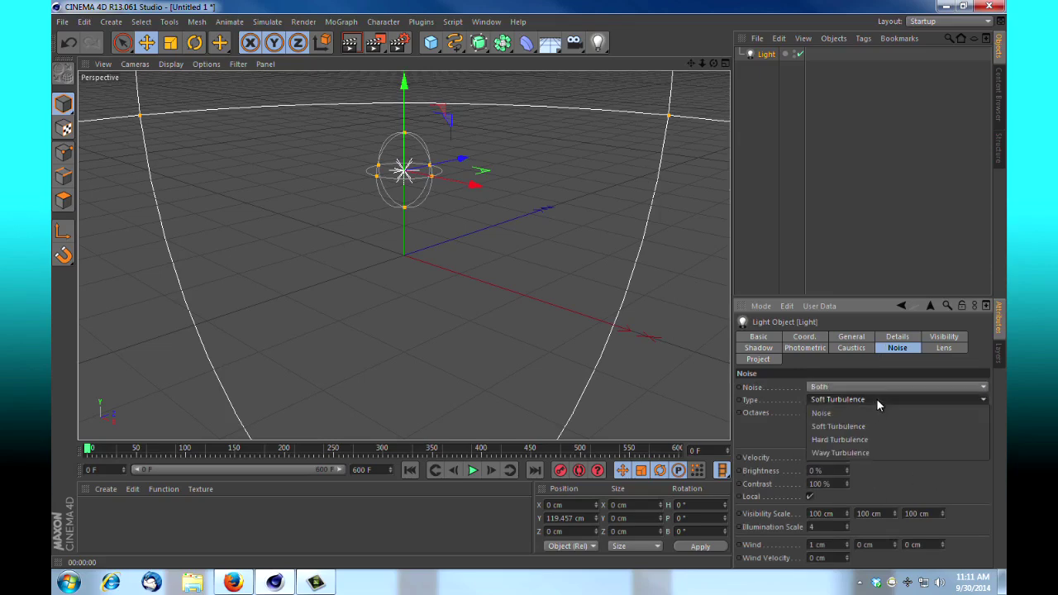
left_click(864, 453)
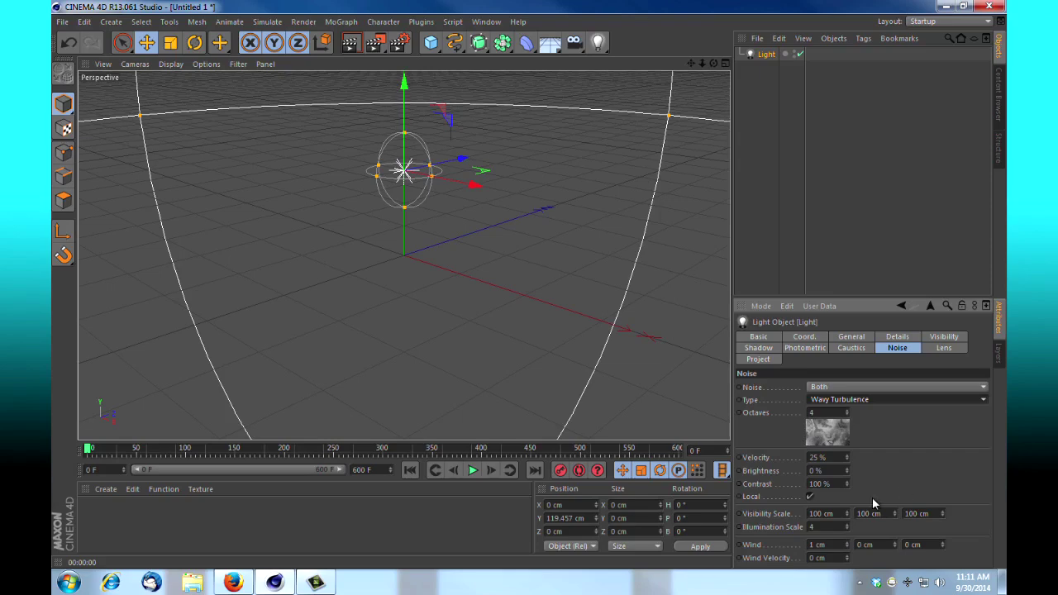
- Enter a Wind value of 2 and a Wind Velocity of 1
left_click(810, 545)
type("2")
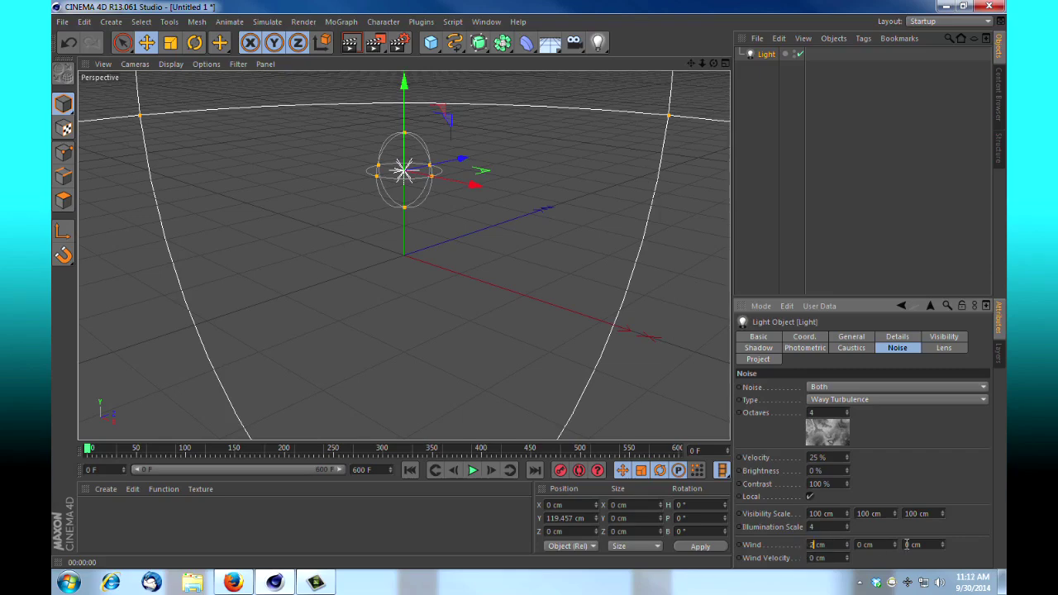
key("Tab")
type("1")
- Render the noisy volumetric fog in the viewport, then open Render Settings
left_click(352, 48)
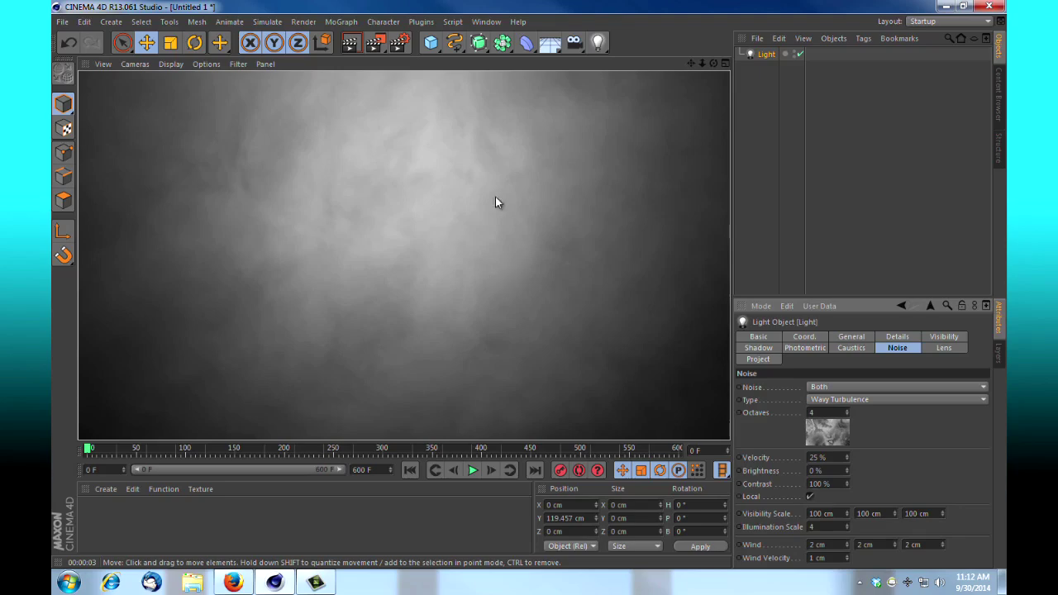
left_click(398, 45)
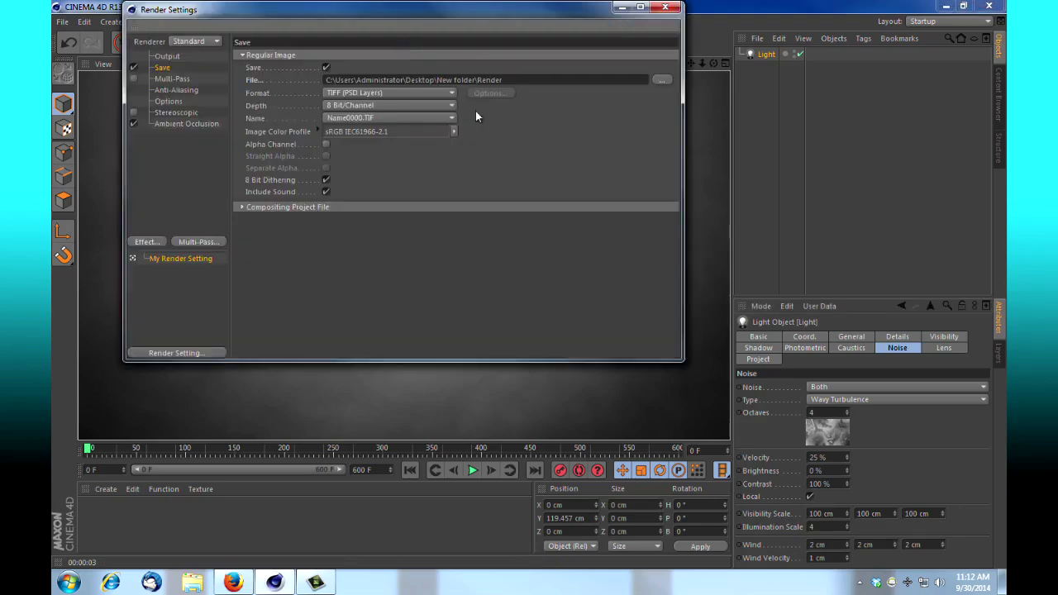
- Save the 1280x720 output as PNG and render all 601 frames to the Picture Viewer
left_click(168, 56)
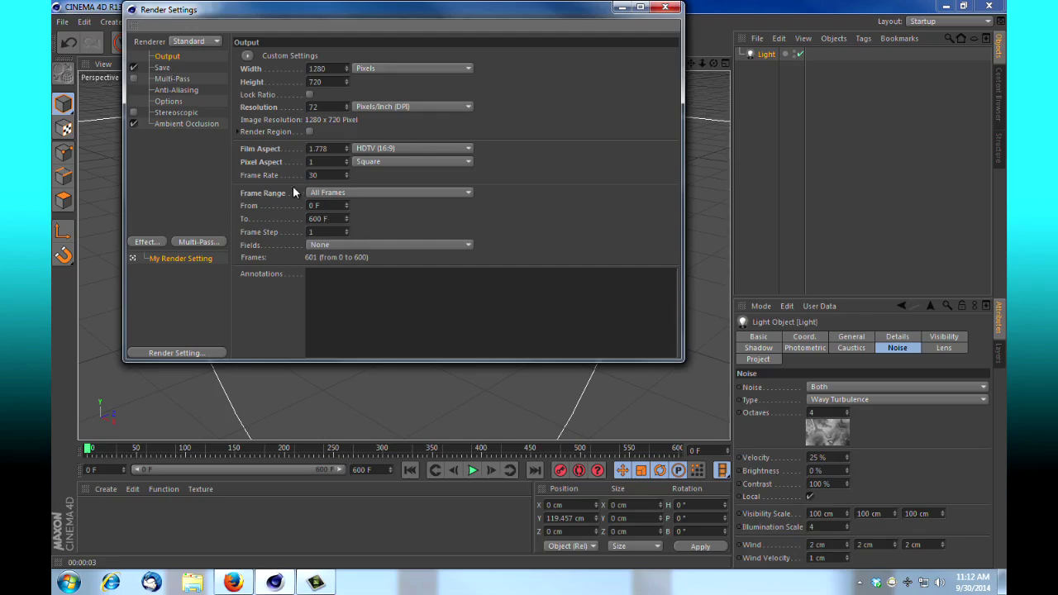
left_click(170, 70)
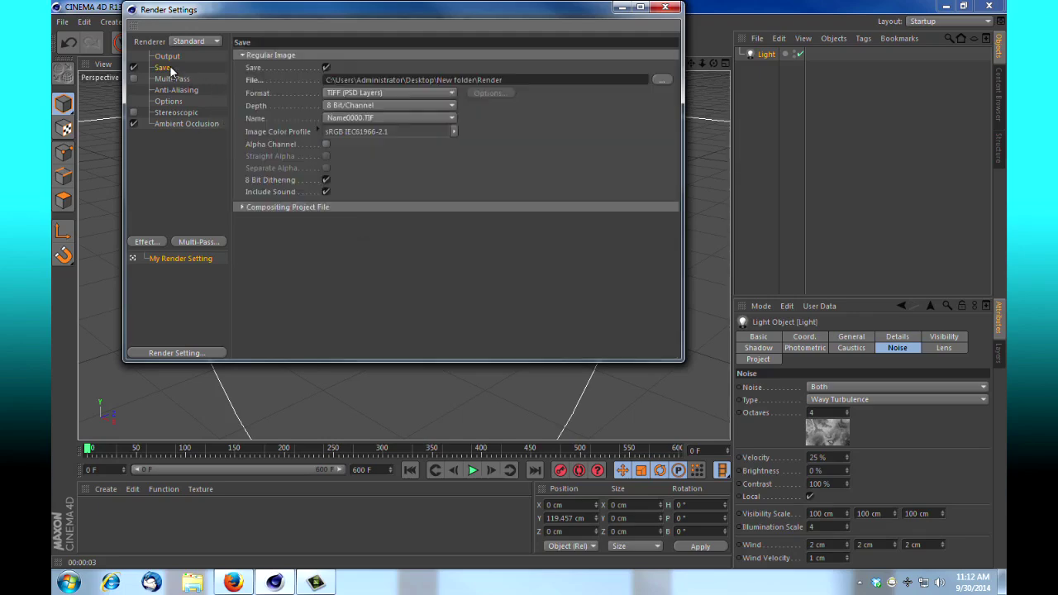
left_click(392, 94)
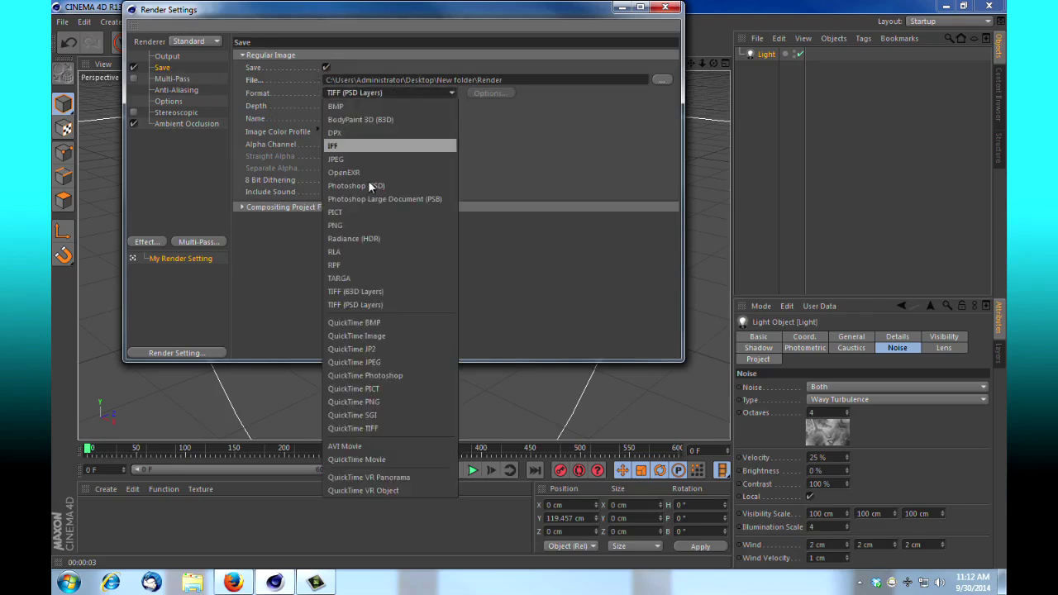
left_click(347, 225)
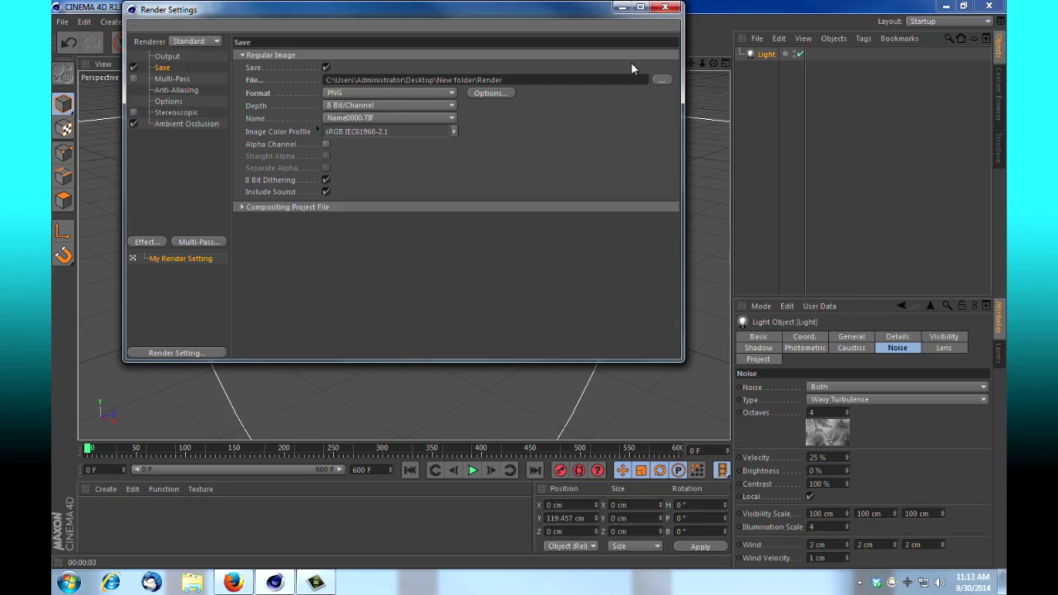
left_click(665, 8)
key("shift+r")
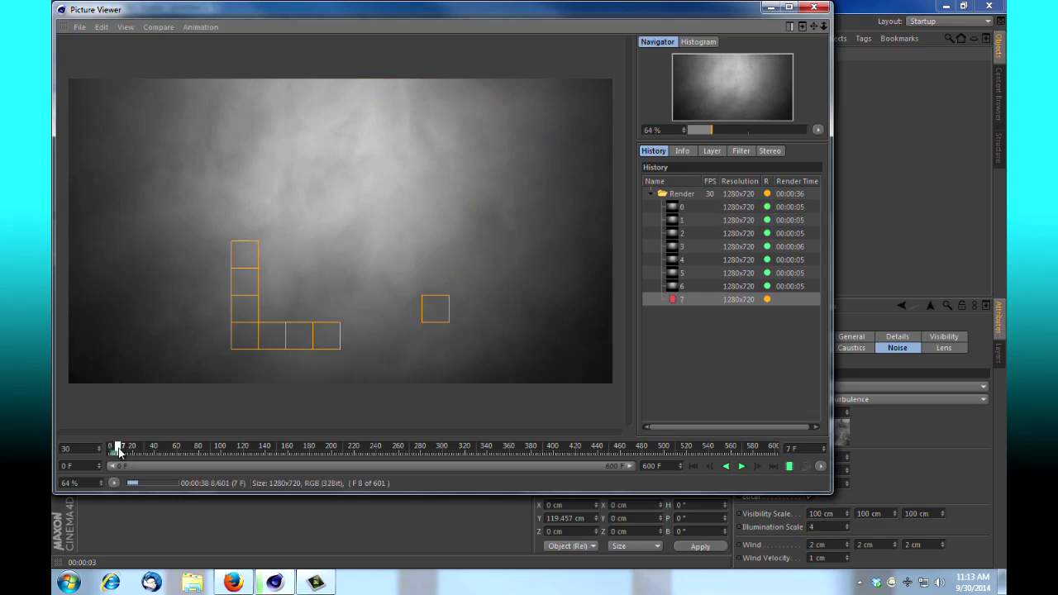
- Scrub through the first rendered fog frames, then close the Picture Viewer and stop rendering
left_click_drag(118, 450, 111, 451)
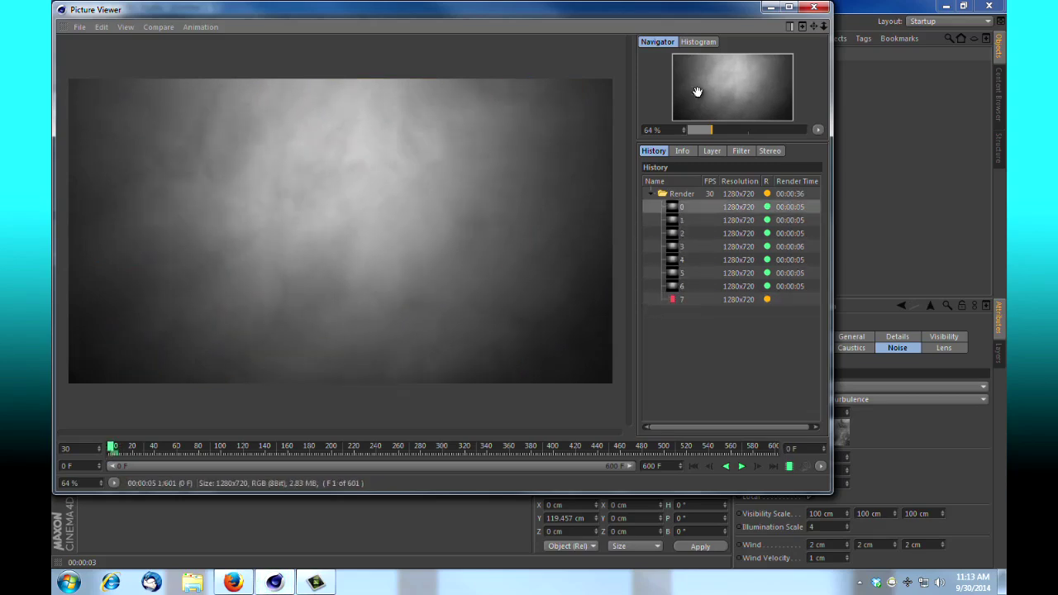
left_click(815, 9)
left_click(565, 334)
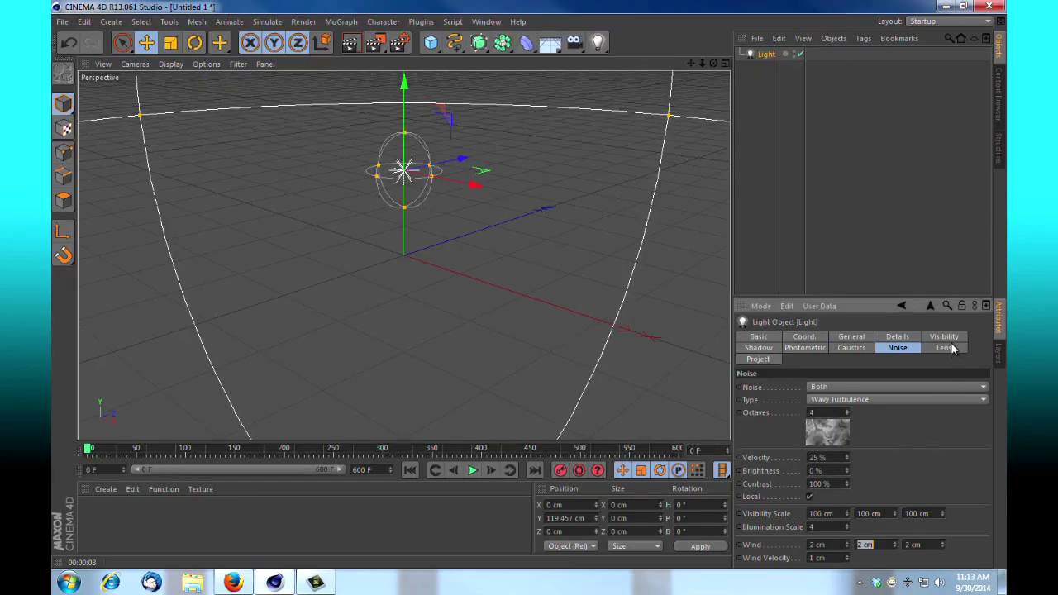
- Review the light's Caustics, Noise and Visibility settings, then add a camera
key("Return")
left_click(852, 349)
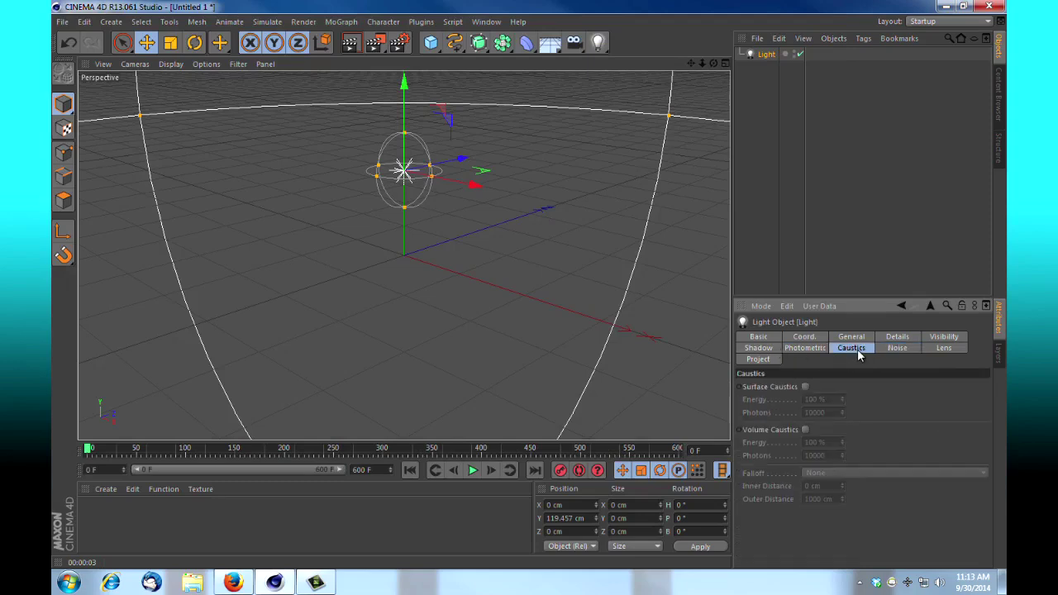
left_click(901, 347)
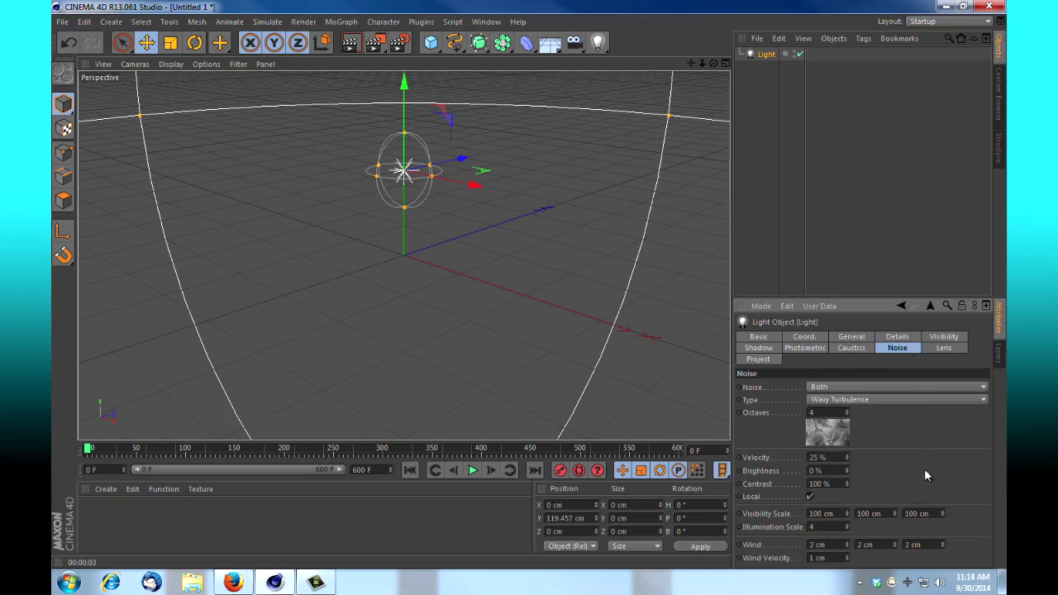
left_click(945, 337)
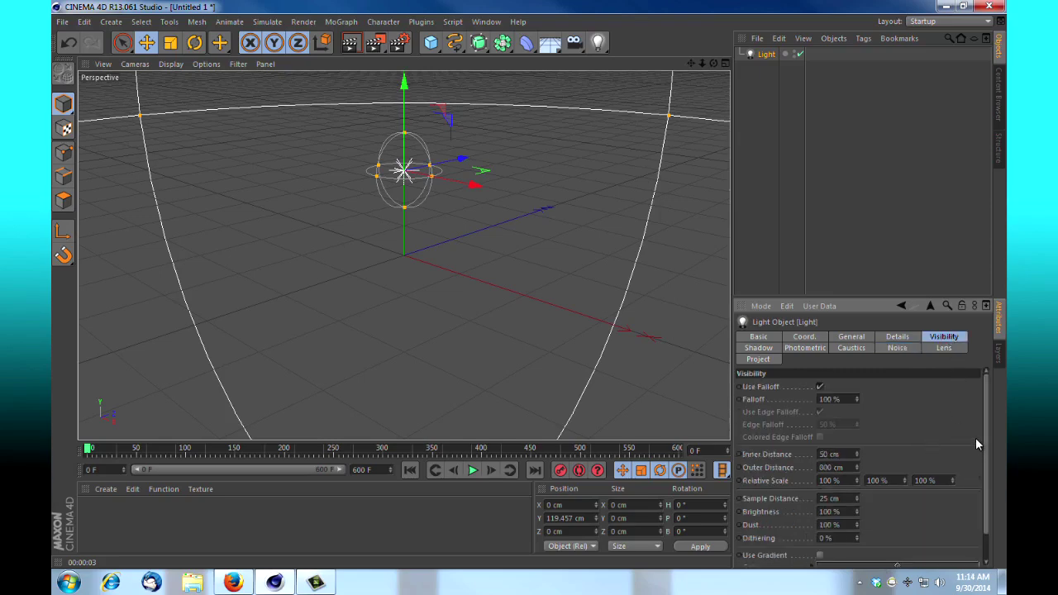
scroll(982, 432, "down", 3)
scroll(976, 486, "up", 3)
left_click(574, 42)
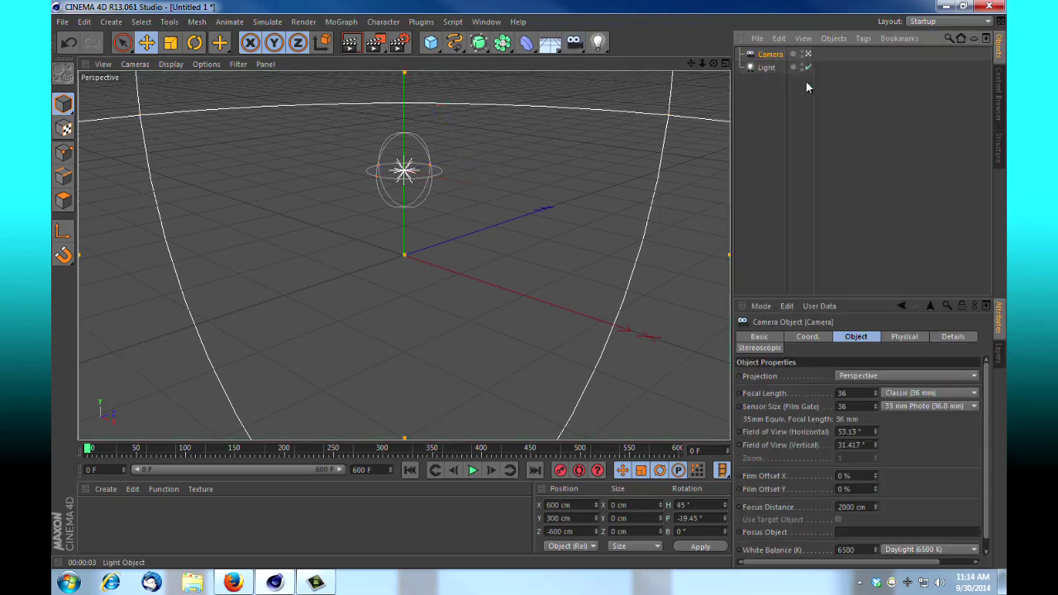
- Pull the camera back to about X 1262.9, Y 542.5, Z -1204.8 cm, tilted down, with a test render
left_click_drag(703, 63, 529, 284)
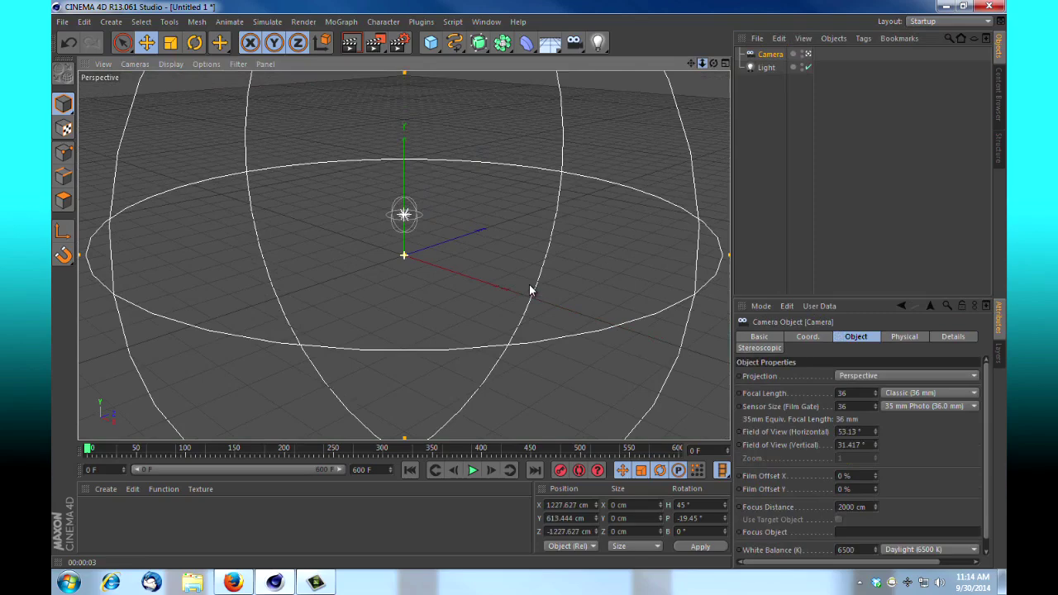
left_click_drag(713, 63, 522, 153)
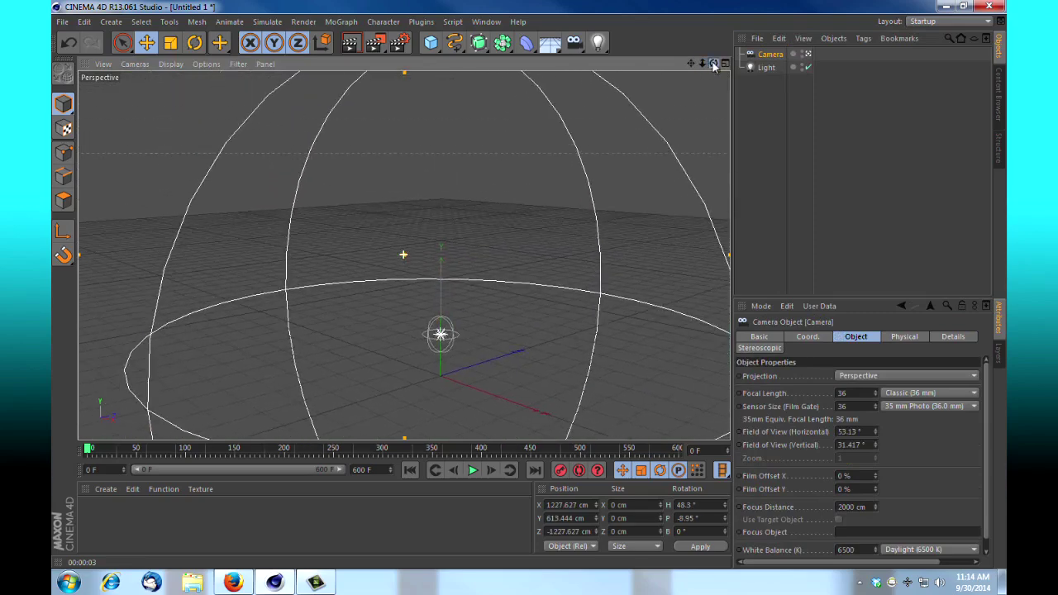
key("ctrl+r")
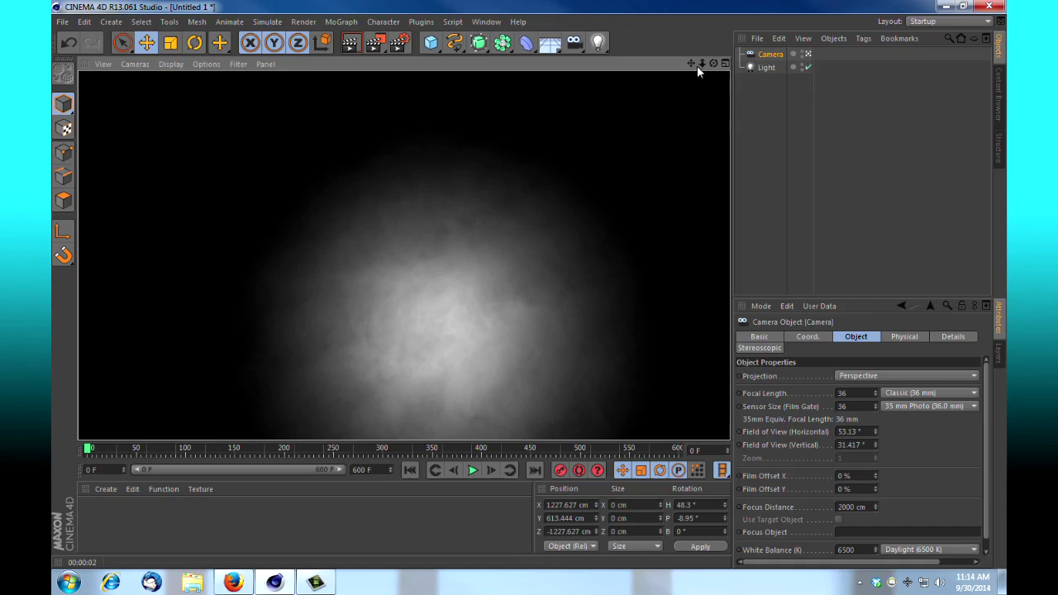
left_click_drag(697, 64, 462, 181)
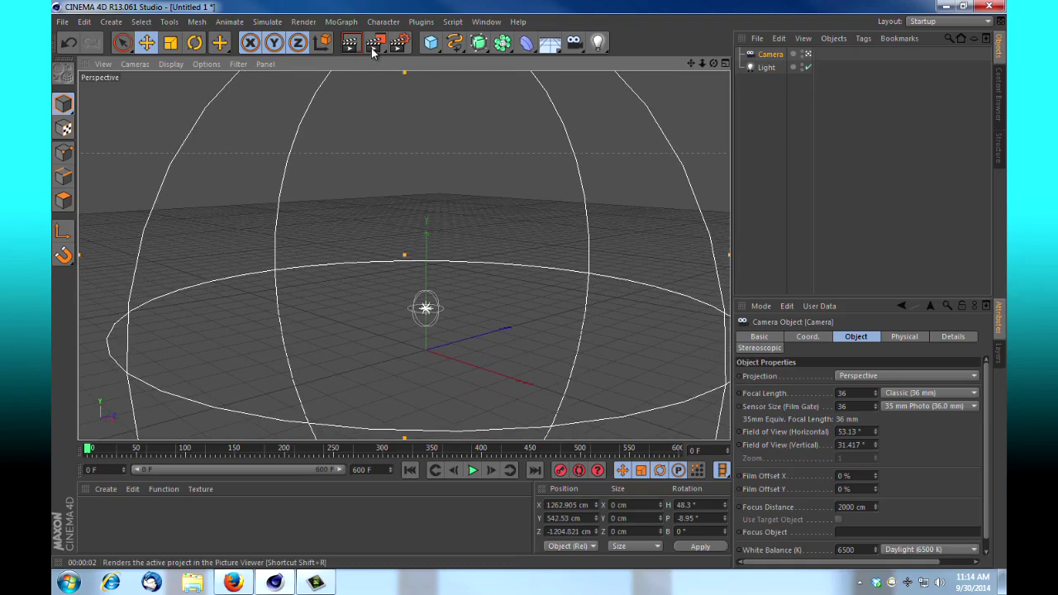
- Add Light.1 and move it to about X 557.6, Y 632.3, Z -407.1 cm
left_click(597, 43)
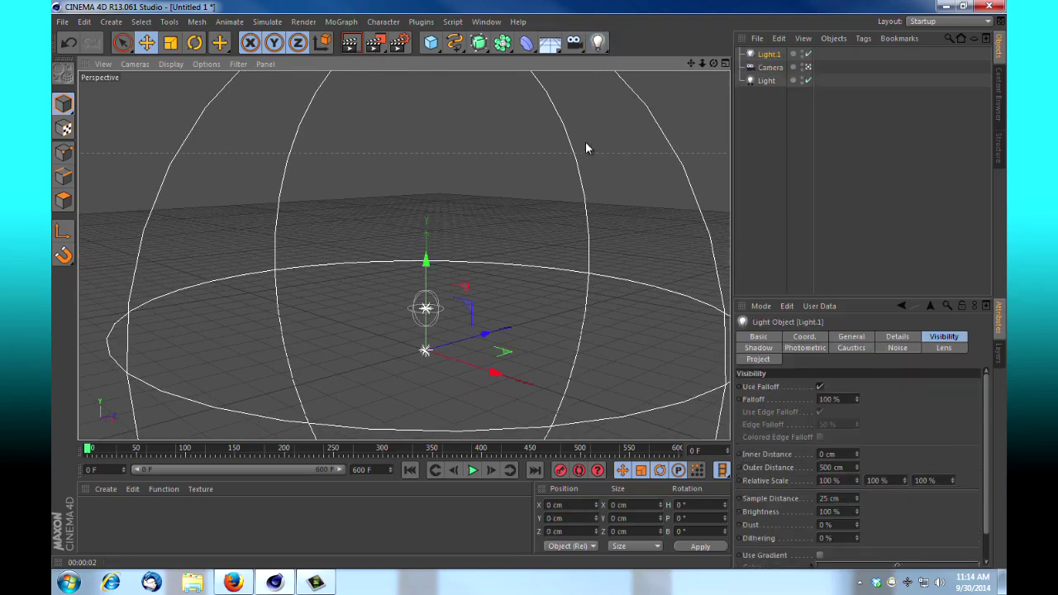
left_click_drag(425, 262, 424, 161)
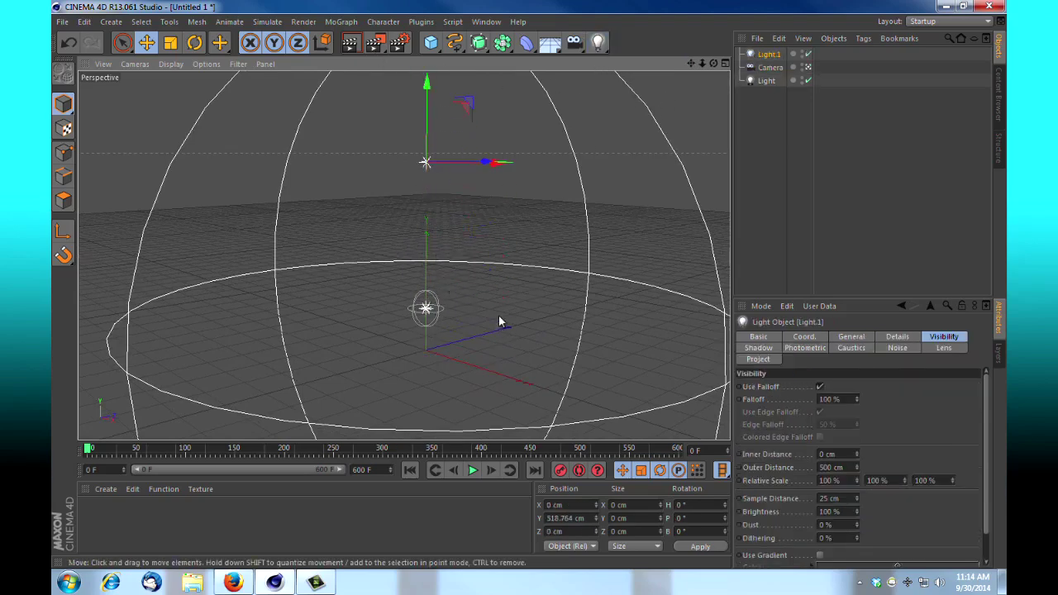
left_click_drag(713, 63, 528, 285)
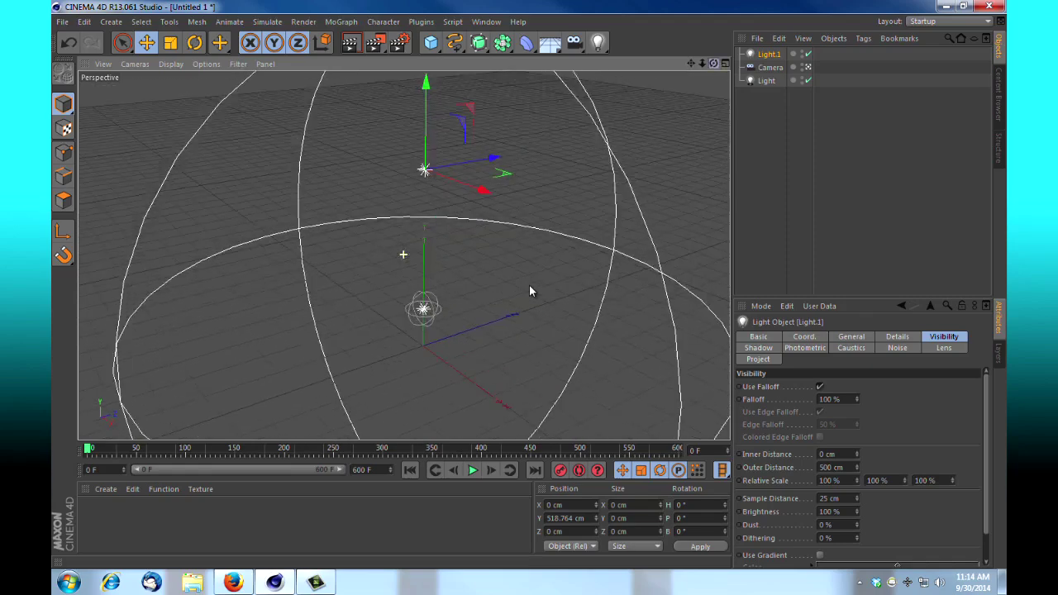
left_click_drag(501, 150, 459, 339)
left_click_drag(421, 248, 422, 181)
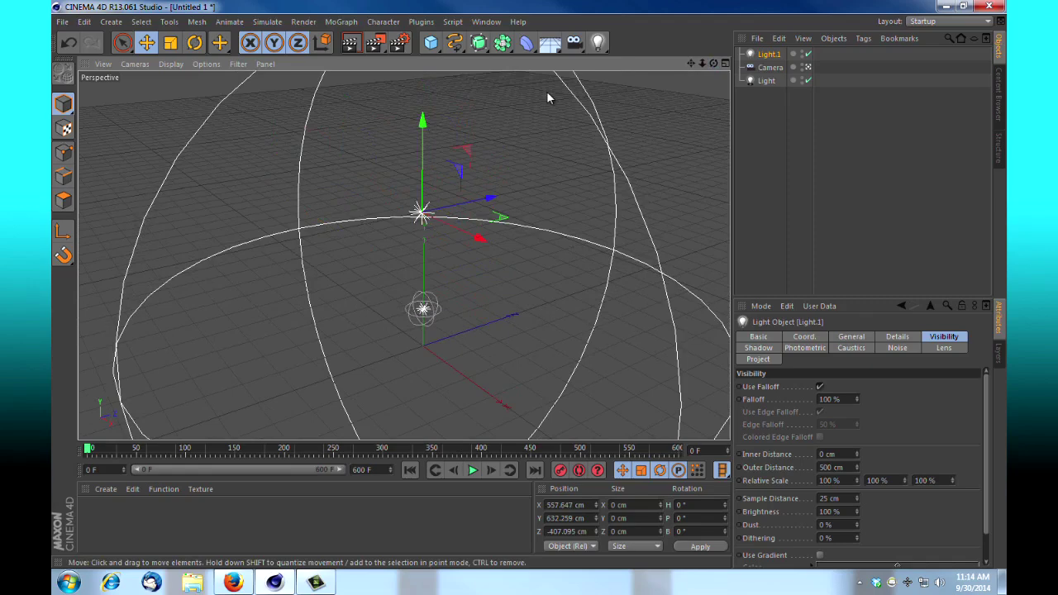
- Switch Light.1's shadow to Shadow Maps (Soft) with a 750x750 shadow map resolution
left_click(775, 348)
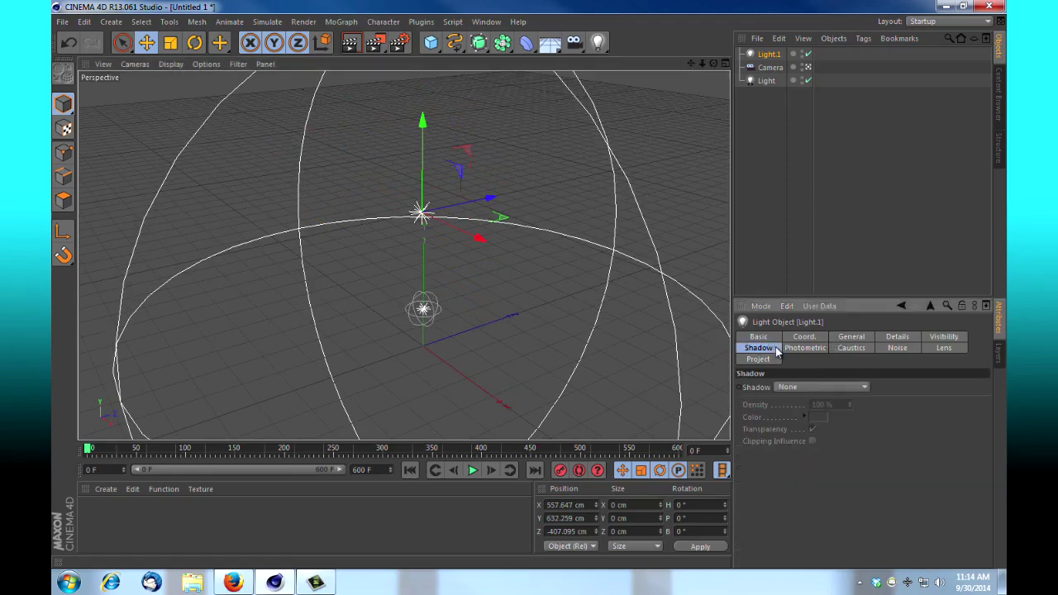
left_click(820, 386)
left_click(802, 415)
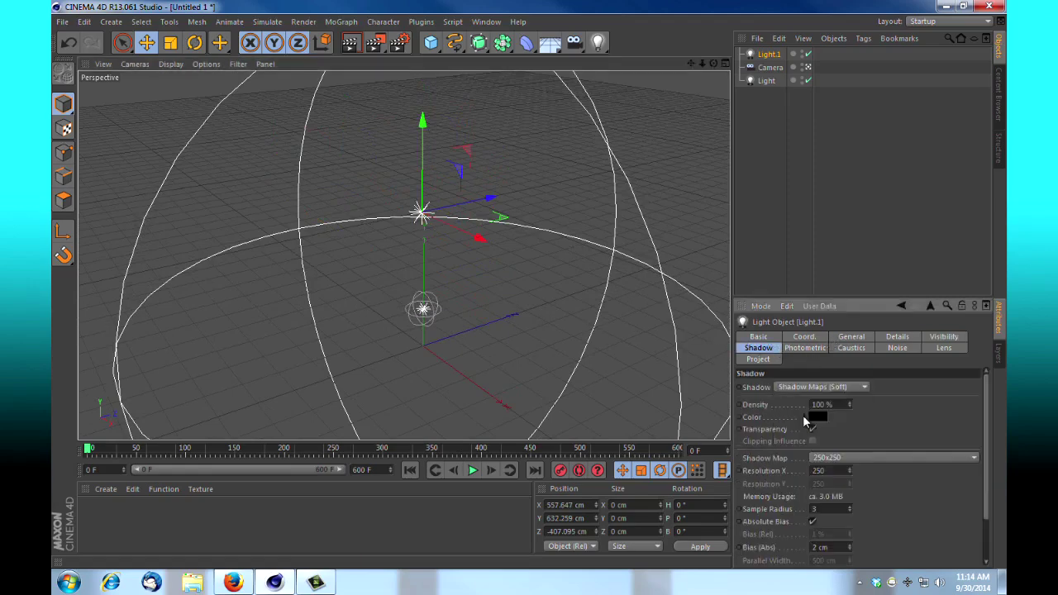
left_click(910, 453)
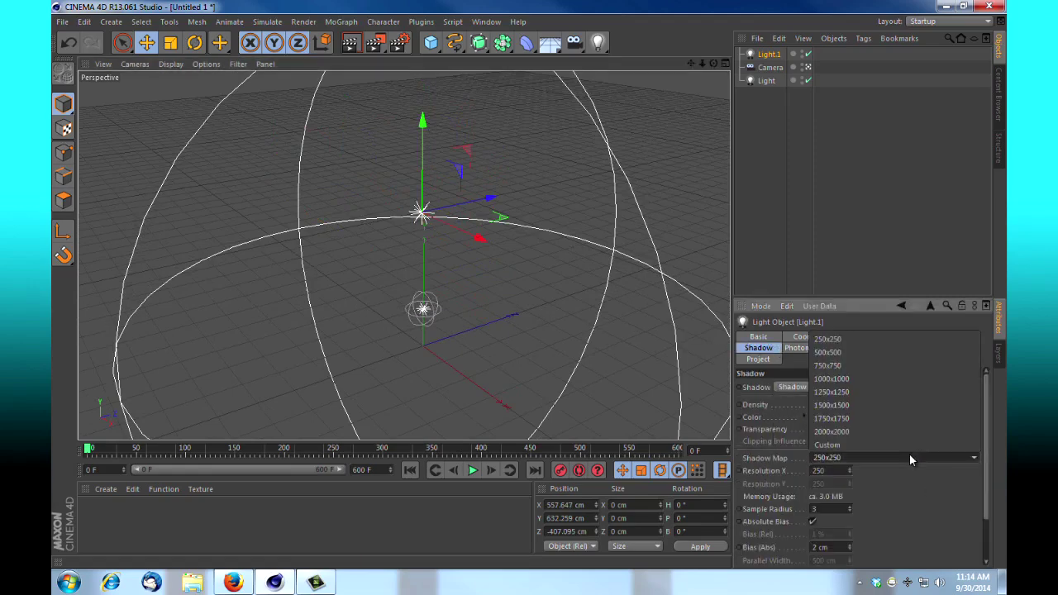
left_click(842, 365)
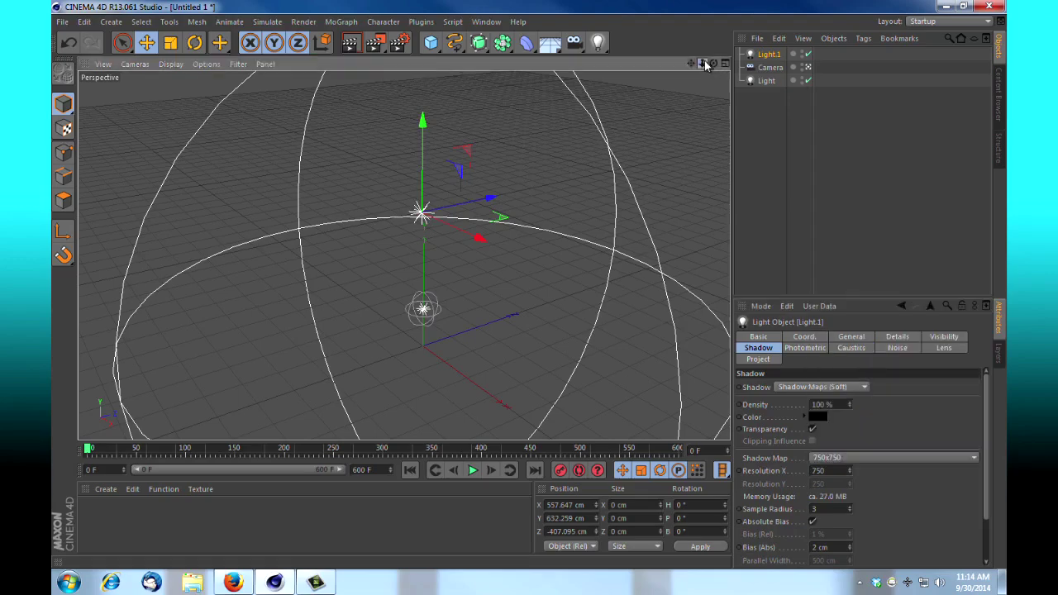
left_click_drag(529, 248, 507, 180, "alt")
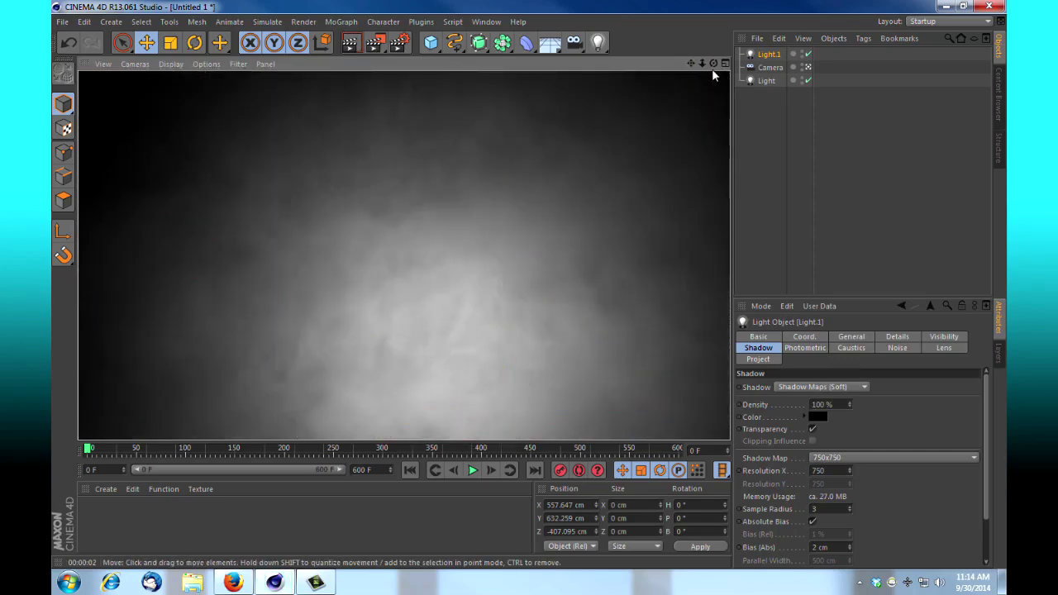
left_click(528, 288)
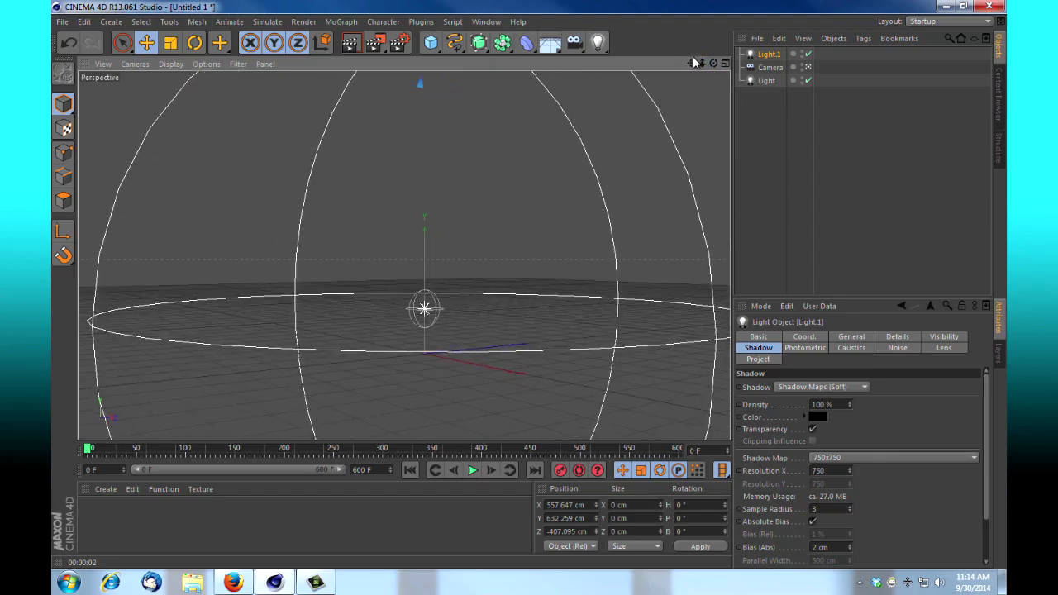
mouse_move(694, 63)
left_mouse_down()
mouse_move(529, 288)
mouse_move(697, 63)
left_mouse_up()
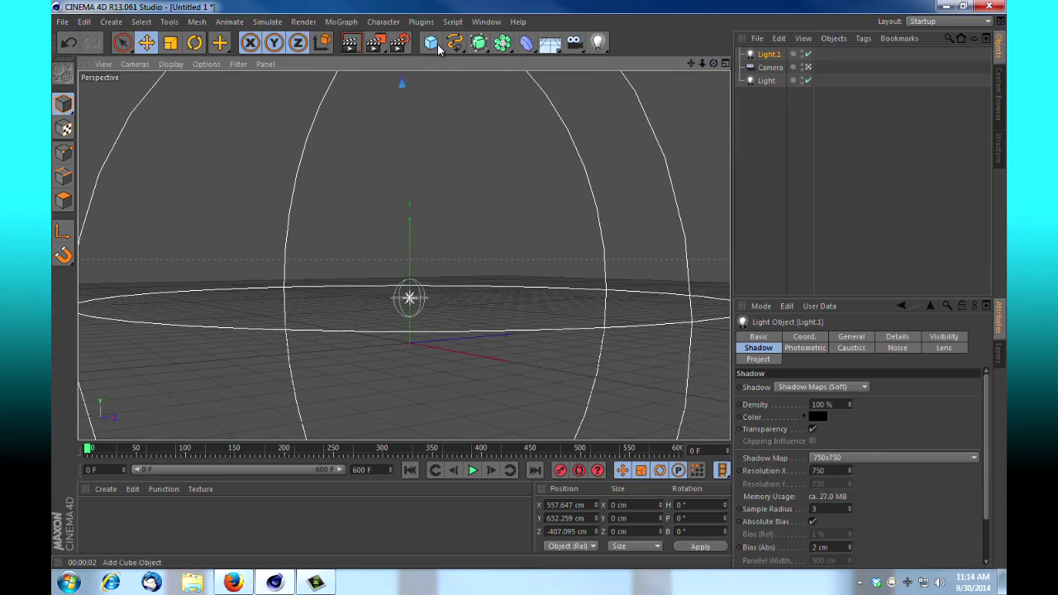
- Add a Null object and drag the Camera onto it so the Null becomes its parent
left_click_drag(430, 42, 480, 61)
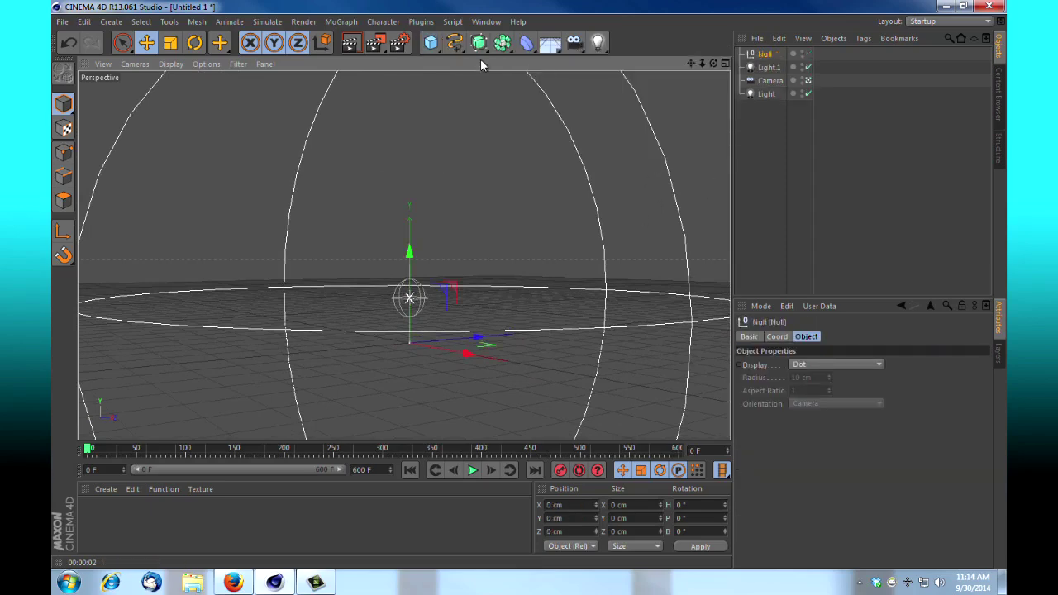
middle_click(711, 74)
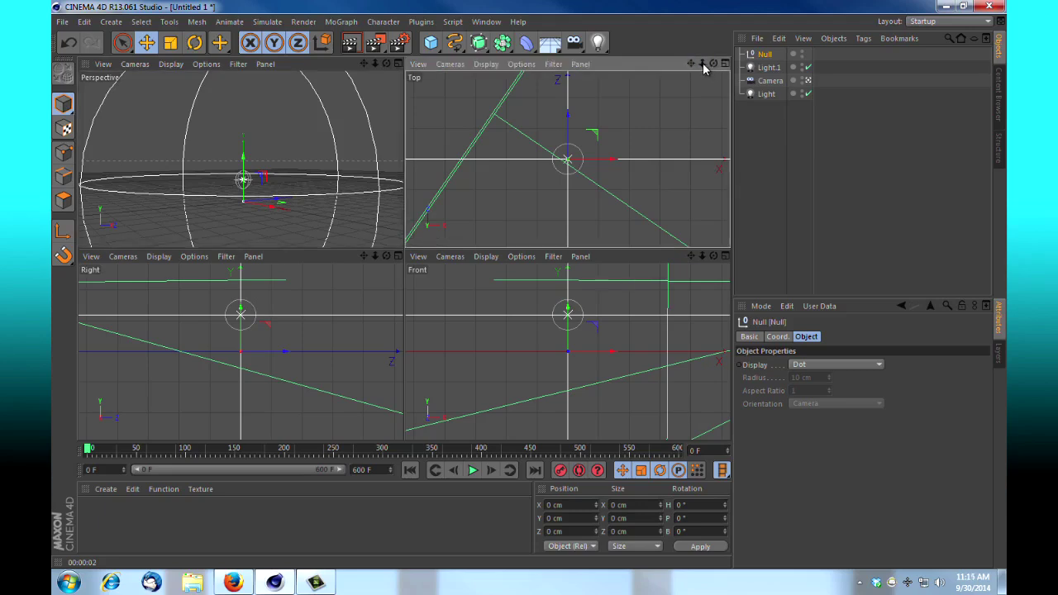
left_click_drag(701, 63, 531, 254)
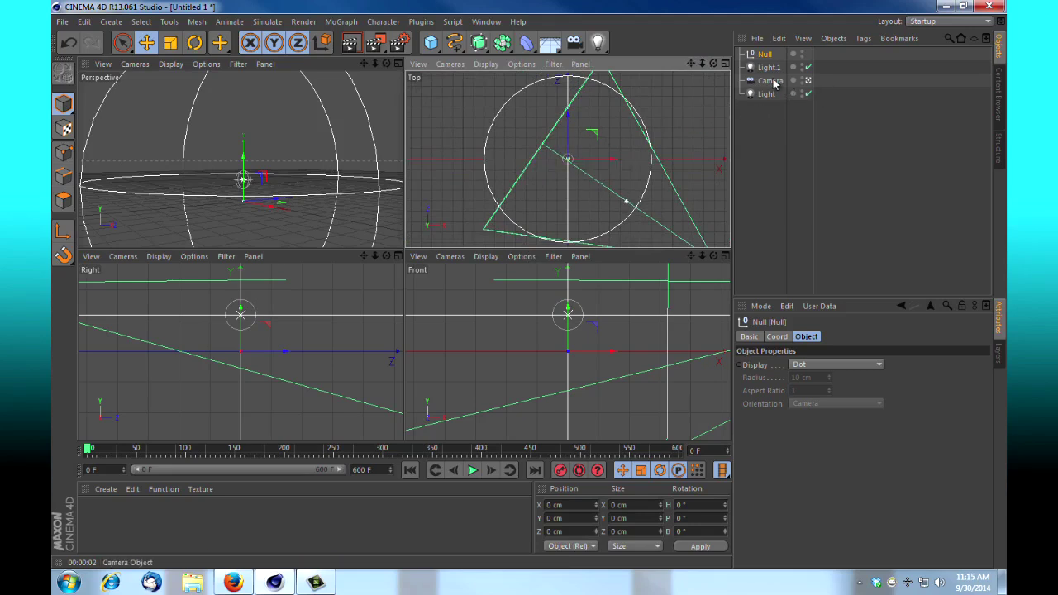
left_click_drag(775, 79, 765, 55)
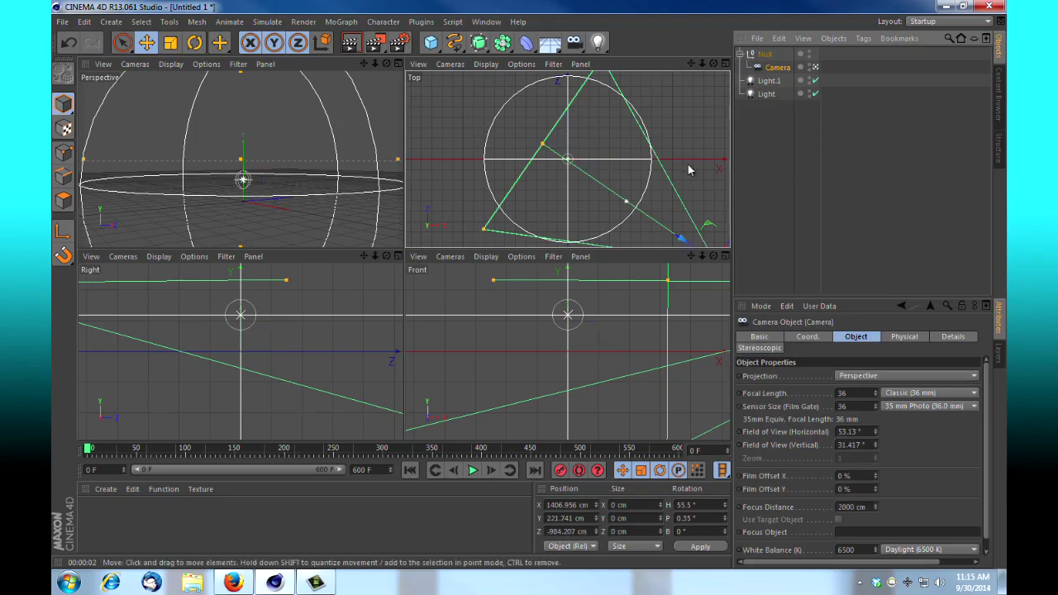
left_click(398, 63)
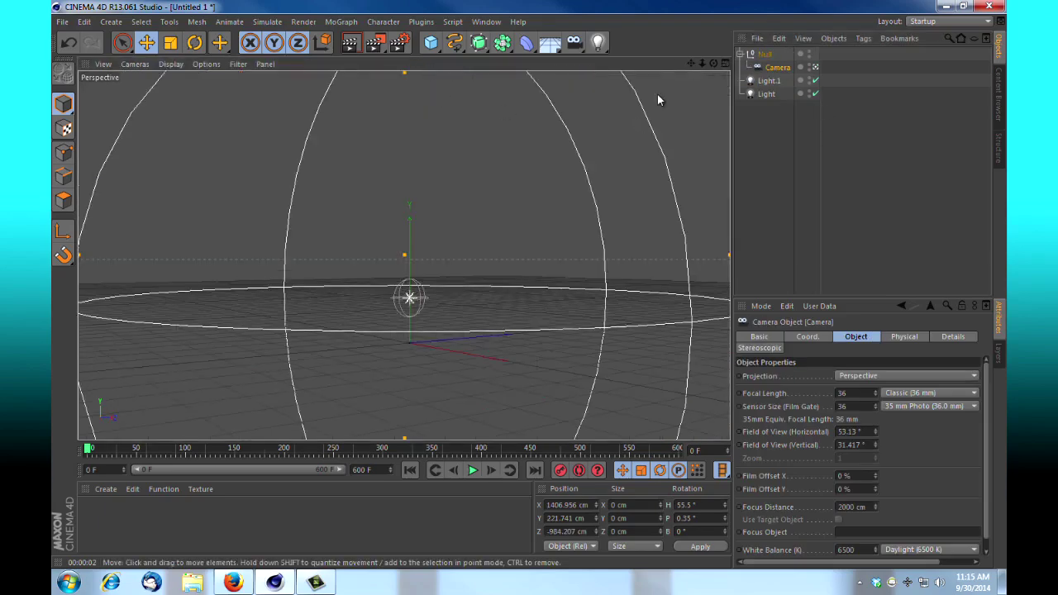
left_click_drag(703, 64, 529, 291)
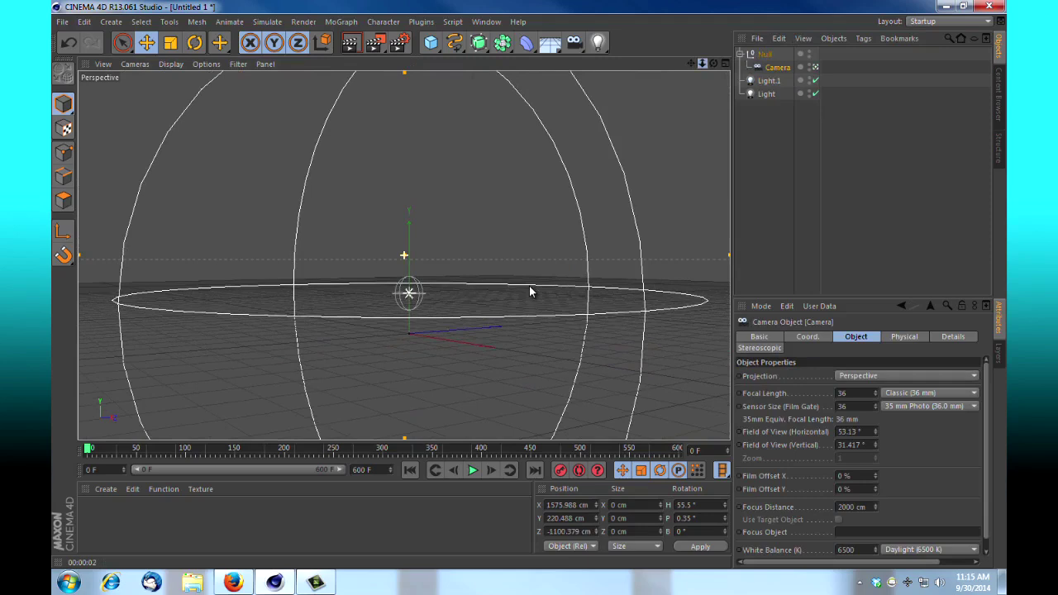
left_click(766, 55)
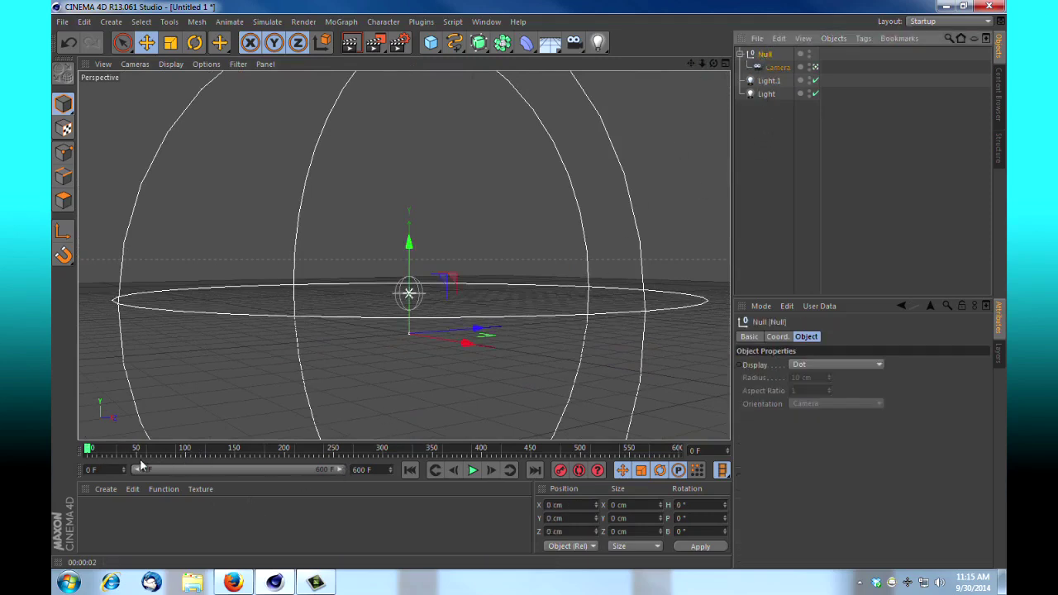
- Keyframe the Null at frame 0 and rotated a full 360° heading at frame 600, then render
left_click(560, 470)
key("F8")
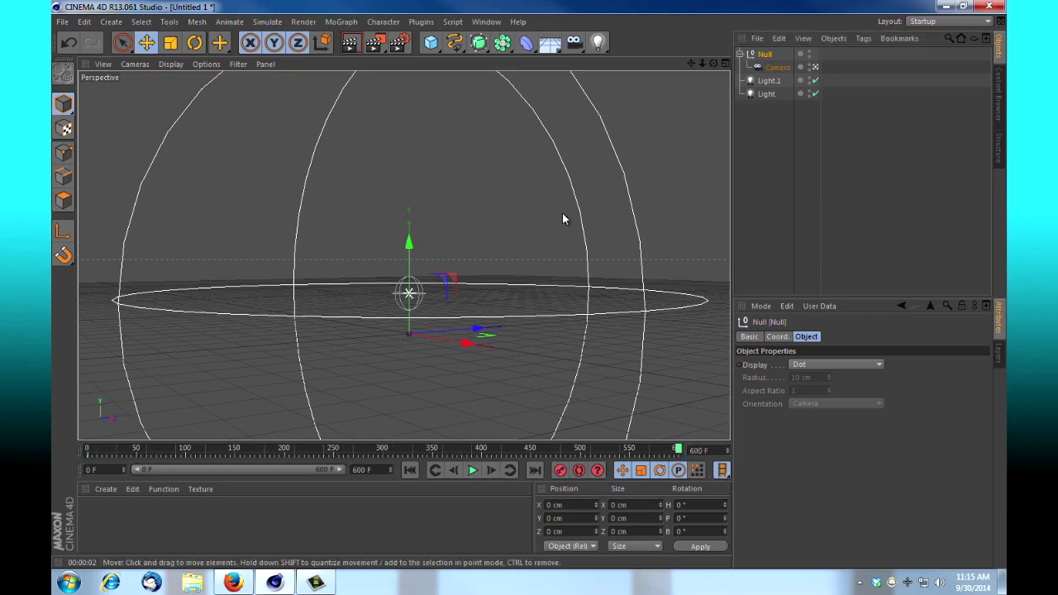
left_click(196, 47)
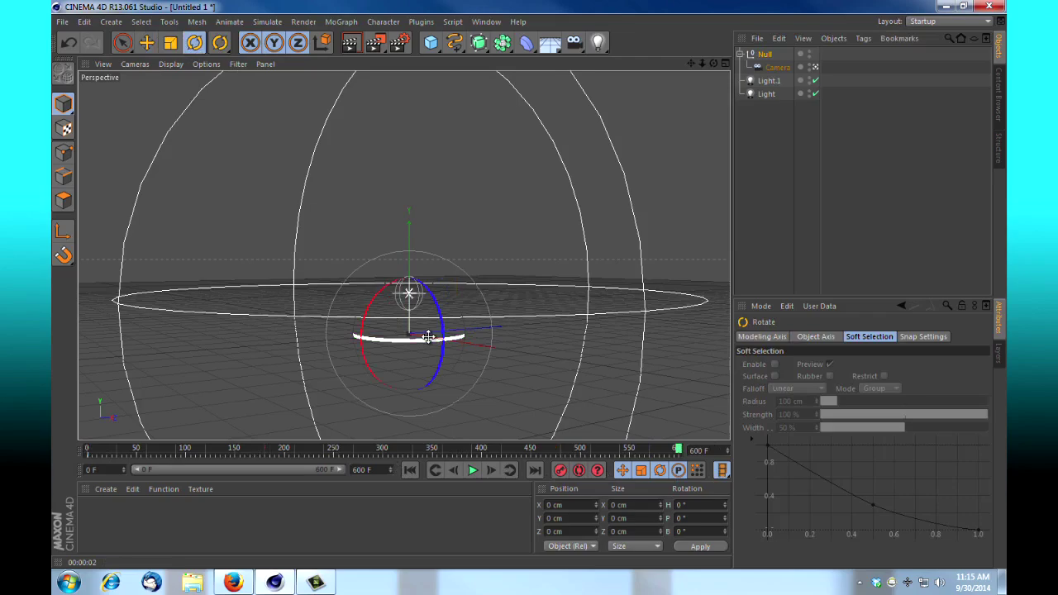
left_click_drag(390, 339, 530, 285)
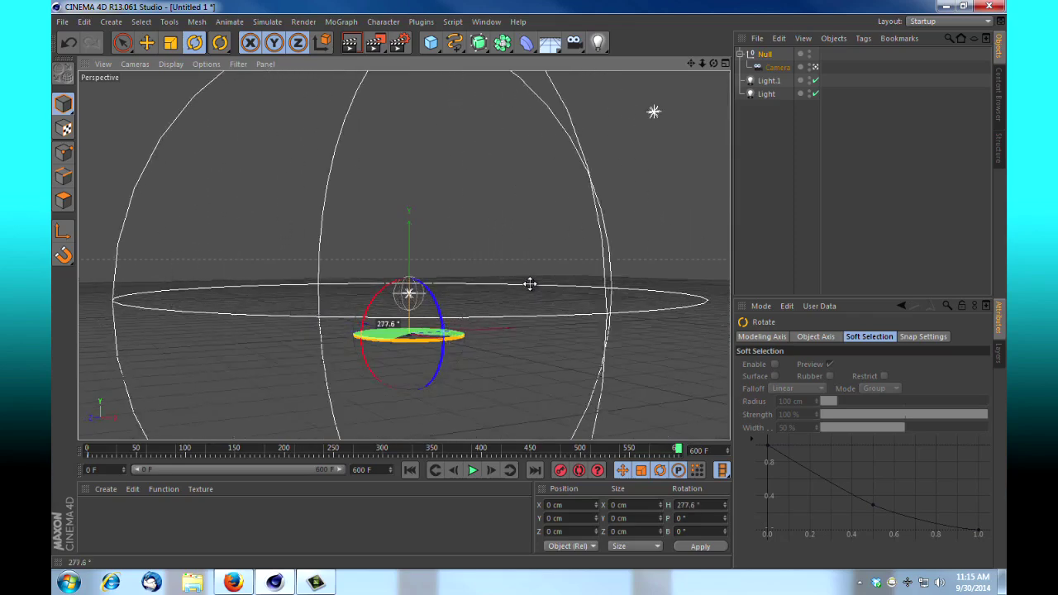
mouse_move(529, 283)
left_mouse_down()
mouse_move(515, 283)
mouse_move(529, 283)
left_mouse_up()
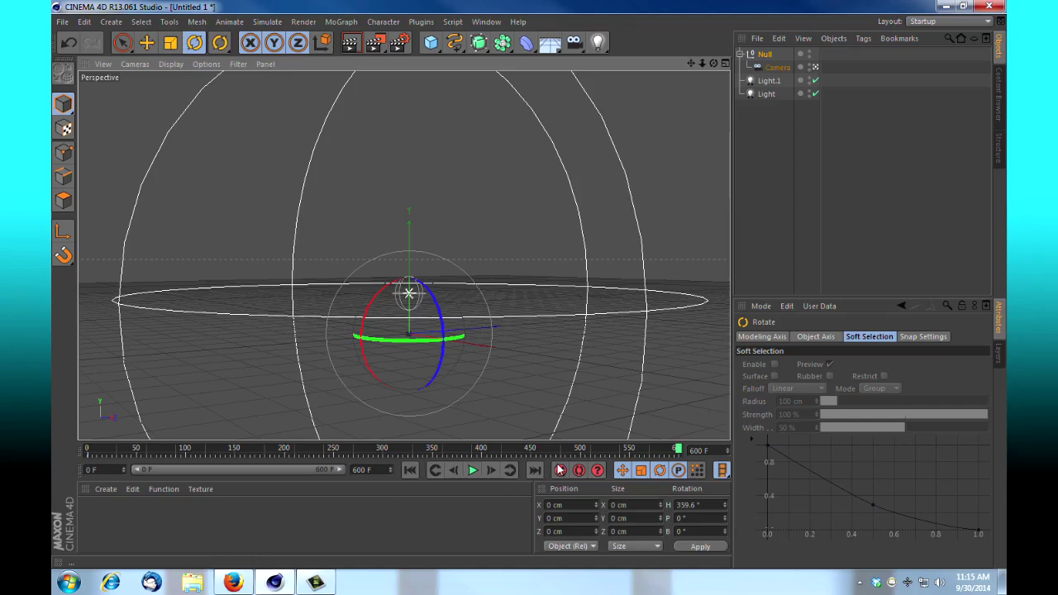
left_click_drag(679, 450, 62, 454)
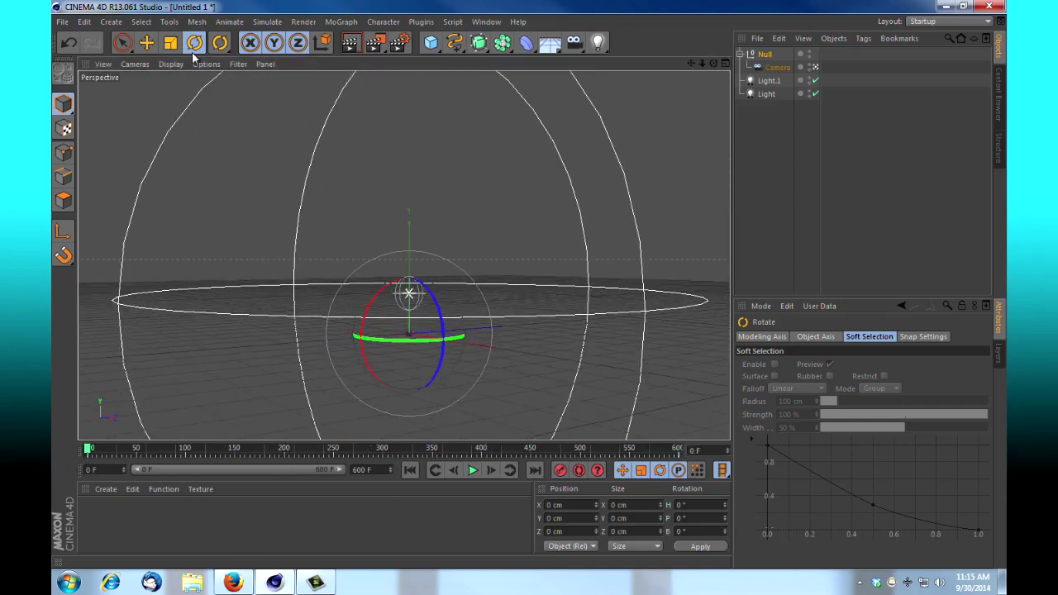
left_click(376, 44)
- Overwrite the earlier render files and return to the first rendered 1280x720 frame
left_click(510, 339)
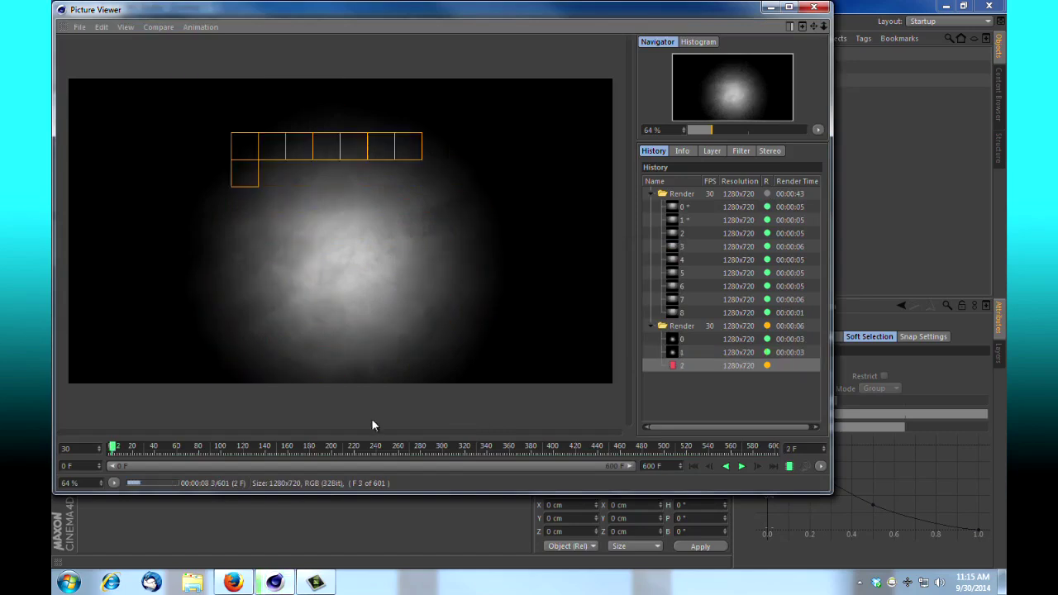
left_click(108, 447)
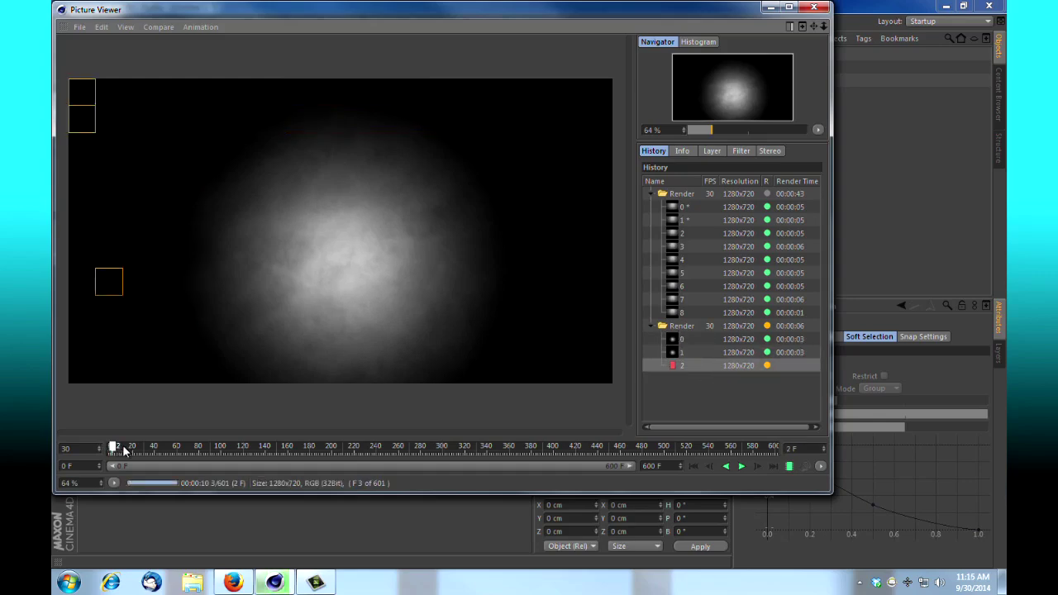
- Close the Picture Viewer, stop the running render, and dolly the camera in close on the fog
left_click(814, 8)
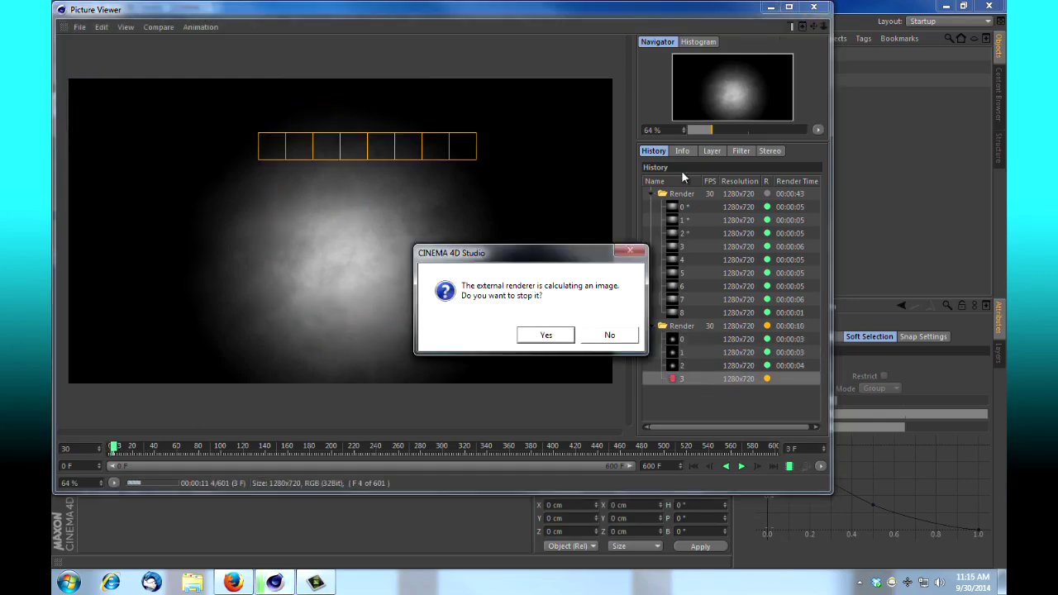
left_click(546, 342)
left_click(777, 67)
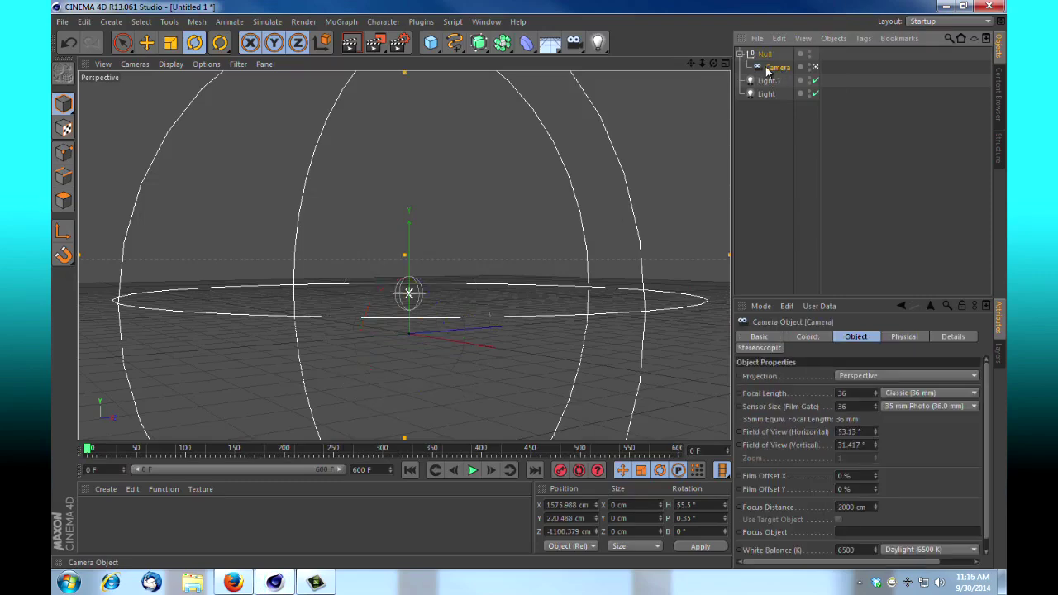
left_click_drag(702, 63, 529, 285)
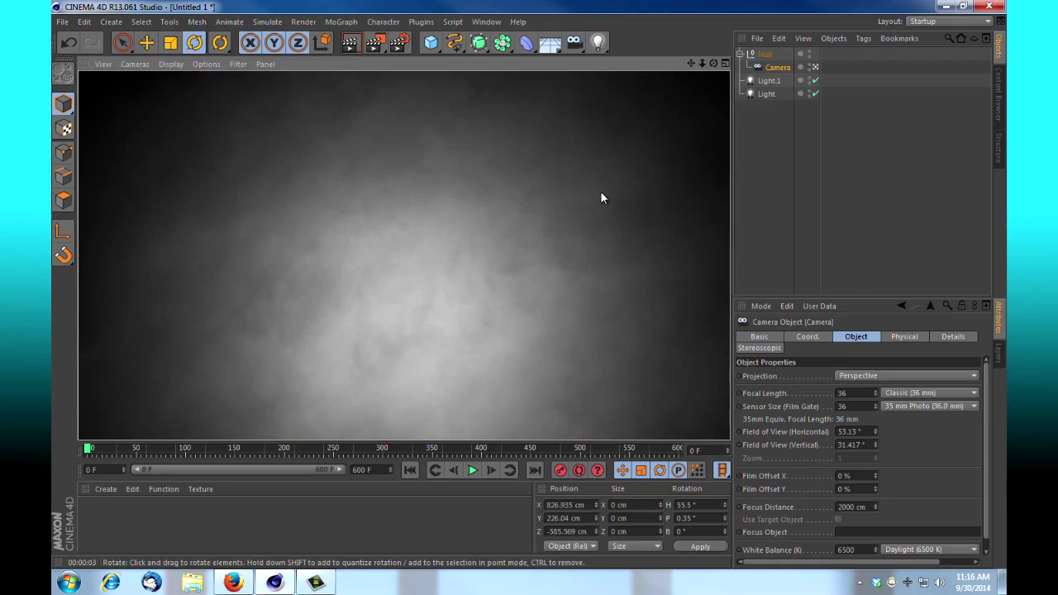
left_click(768, 80)
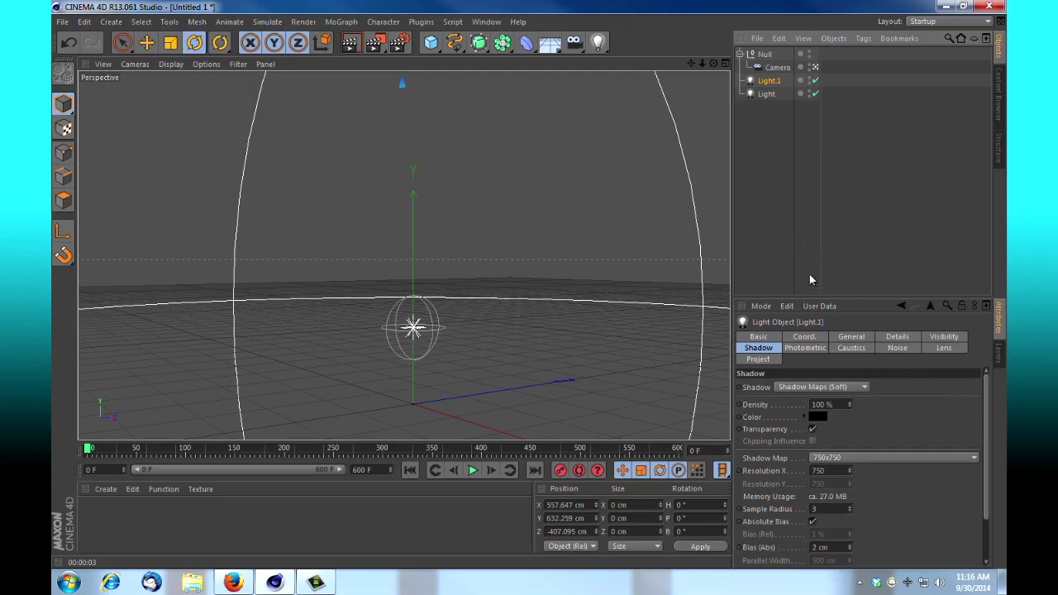
- Pick a pink tint in Light.1's General colour settings
left_click(759, 337)
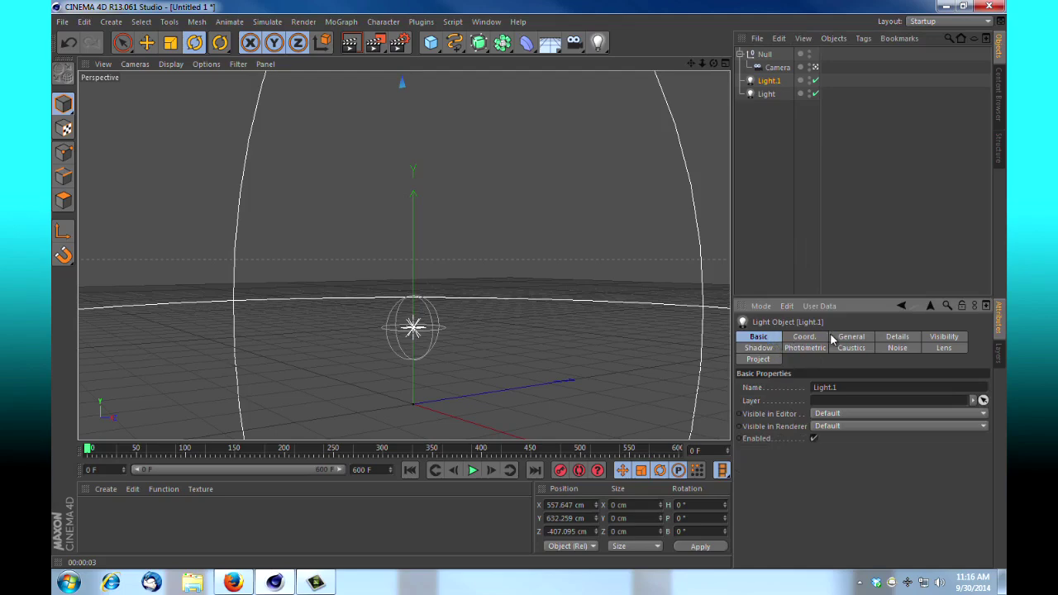
left_click(863, 341)
left_click(795, 395)
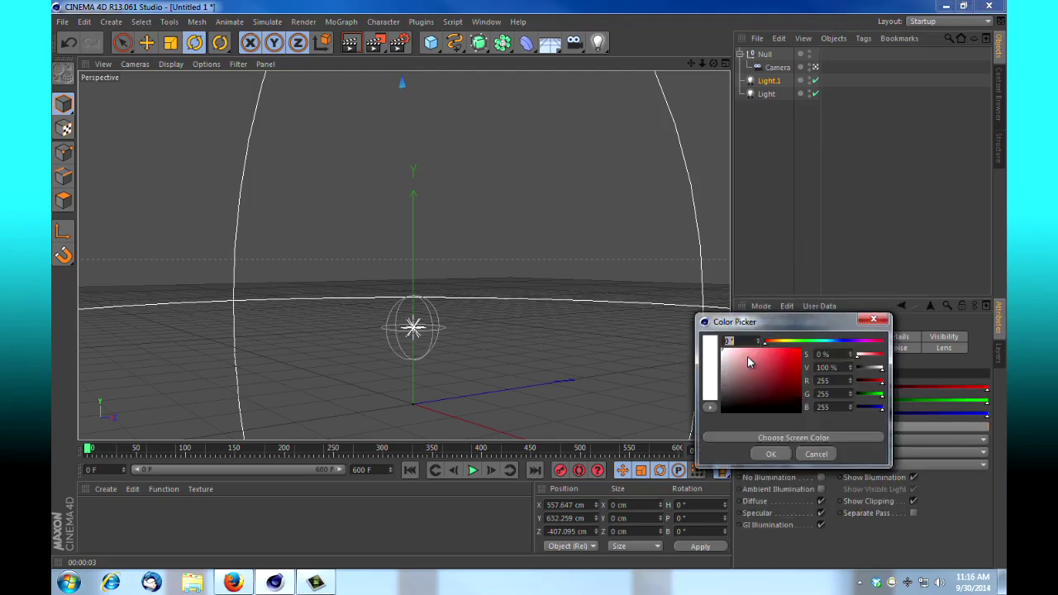
left_click(768, 350)
left_click(770, 453)
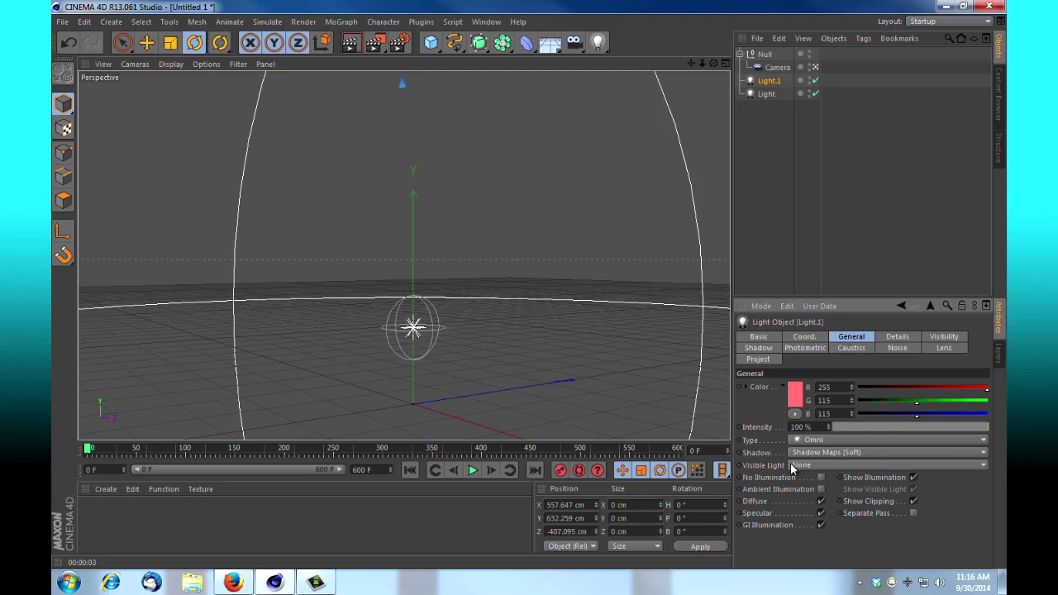
left_click(791, 395)
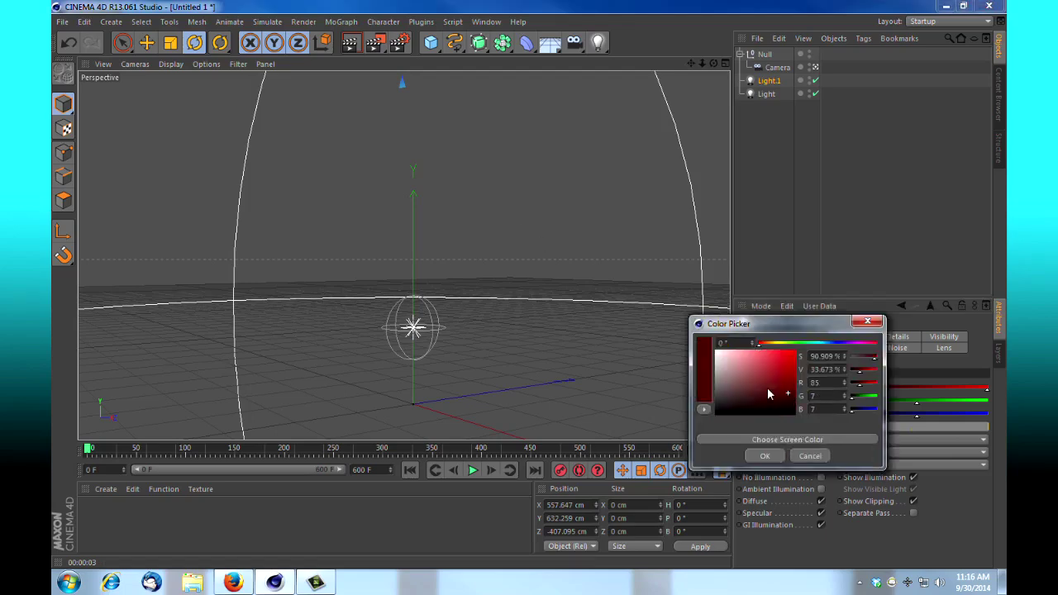
- Give the volumetric Light a pink-red colour (255/86/86) and preview-render the red fog
left_click(765, 456)
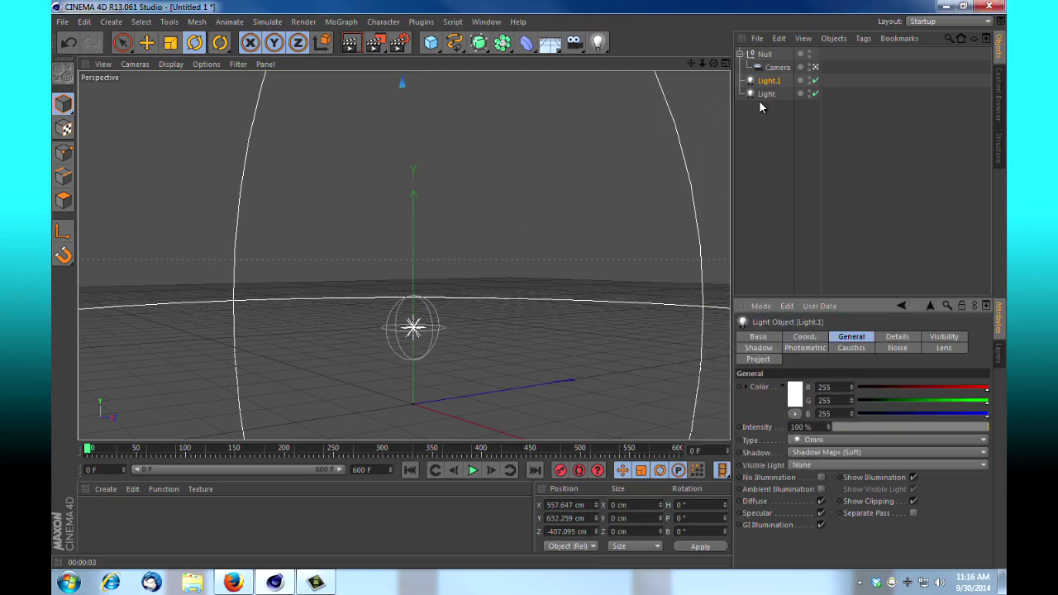
left_click(765, 94)
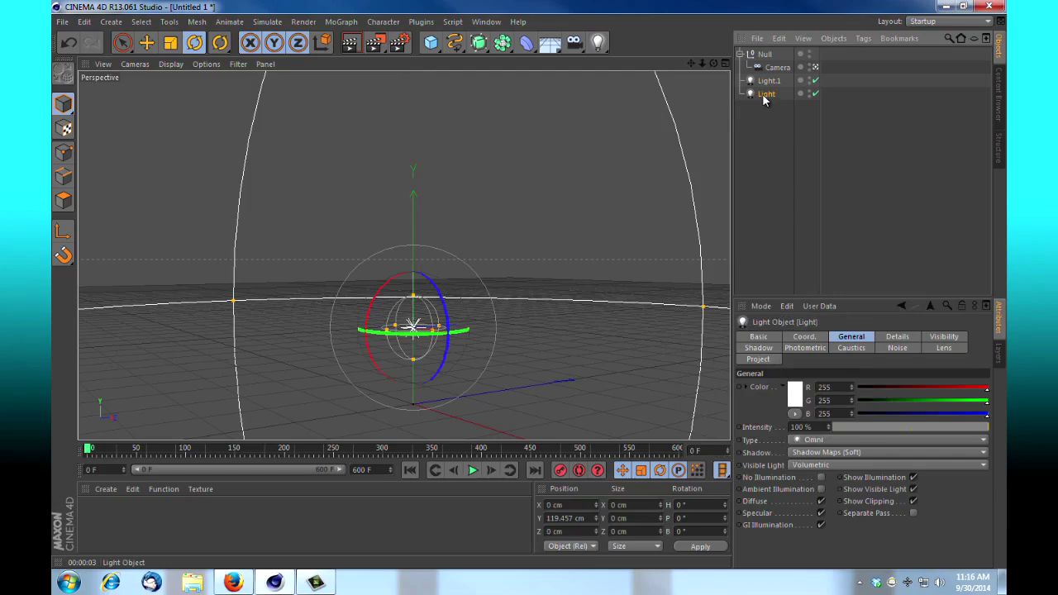
left_click(796, 395)
left_click_drag(784, 376, 777, 342)
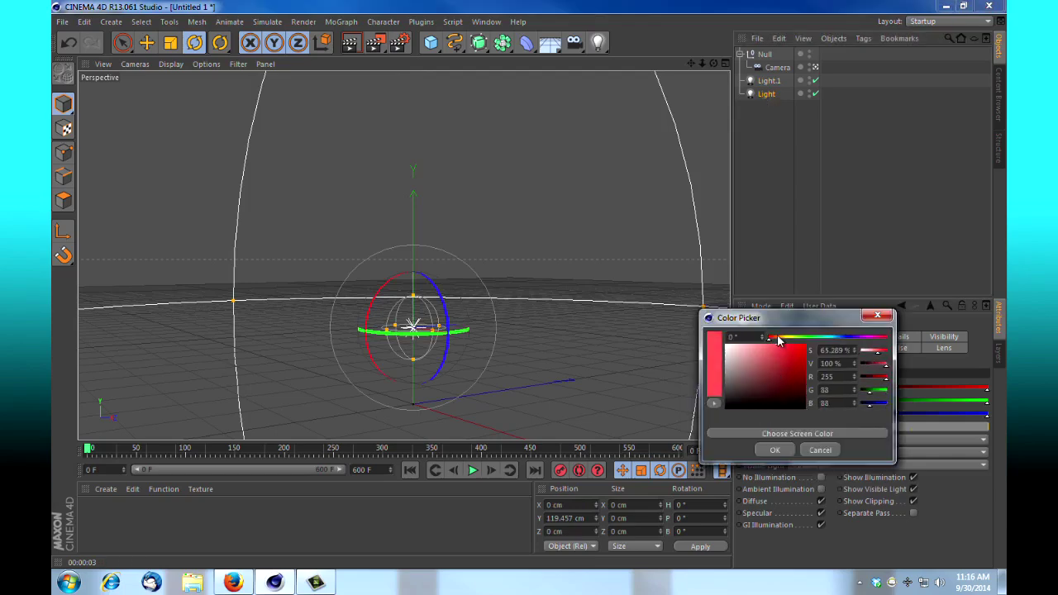
left_click(773, 449)
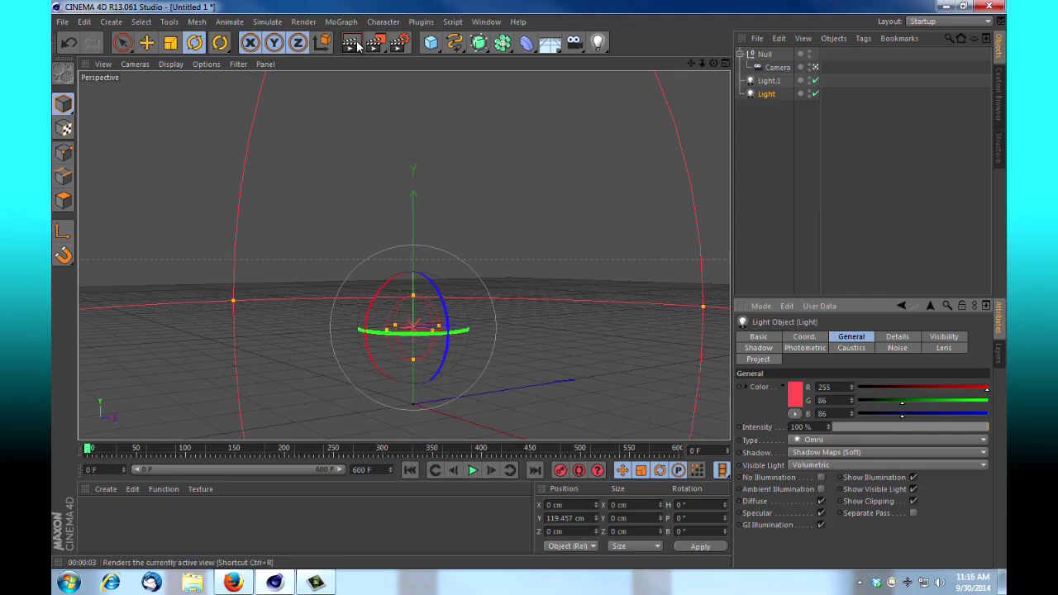
key("ctrl+r")
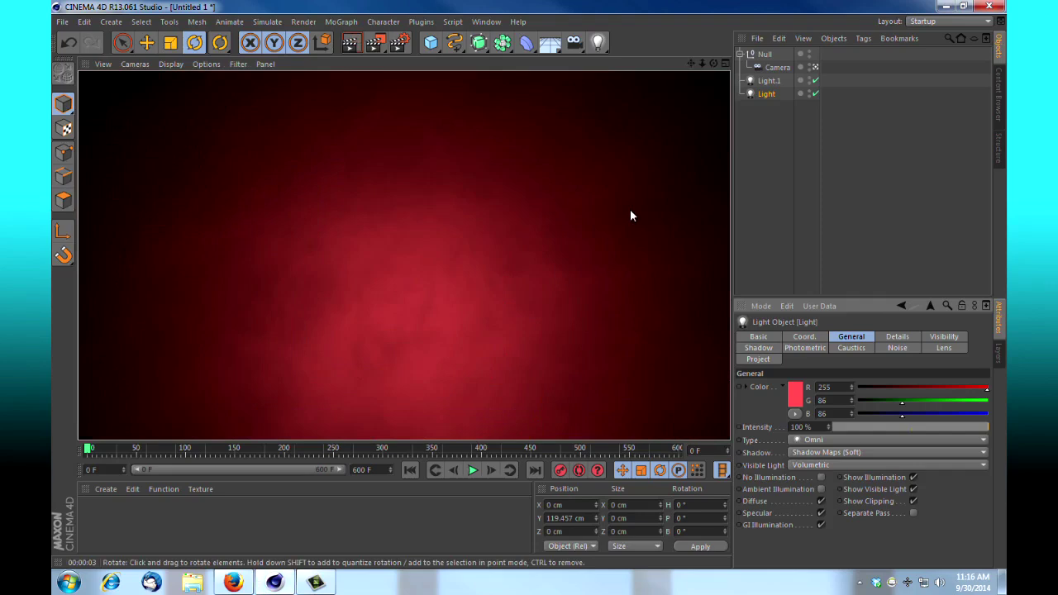
left_click(795, 391)
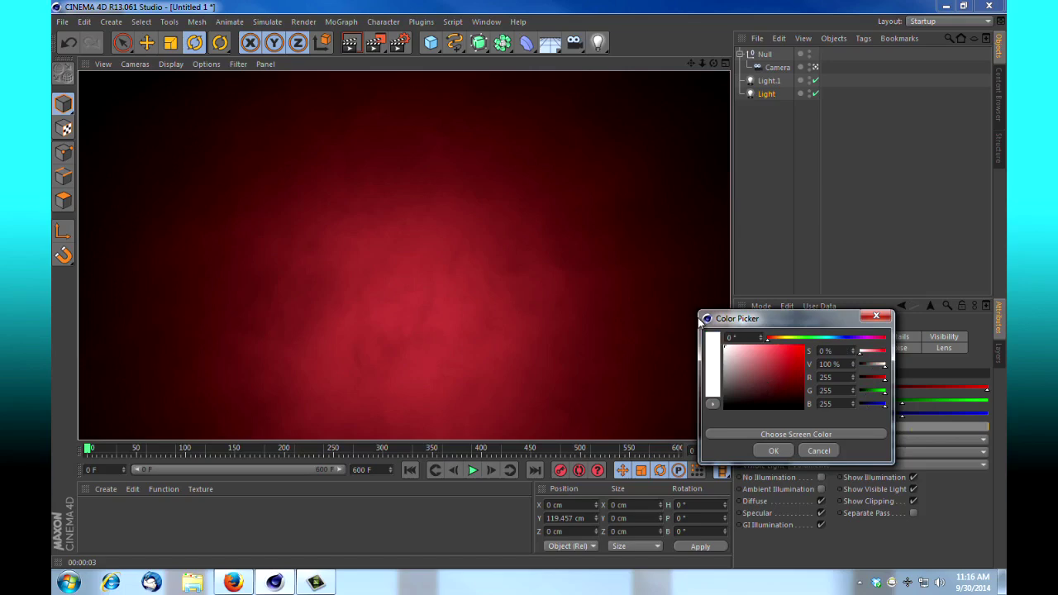
- Reset the Light's colour to white and enable Use Gradient in its Visibility settings
left_click(770, 450)
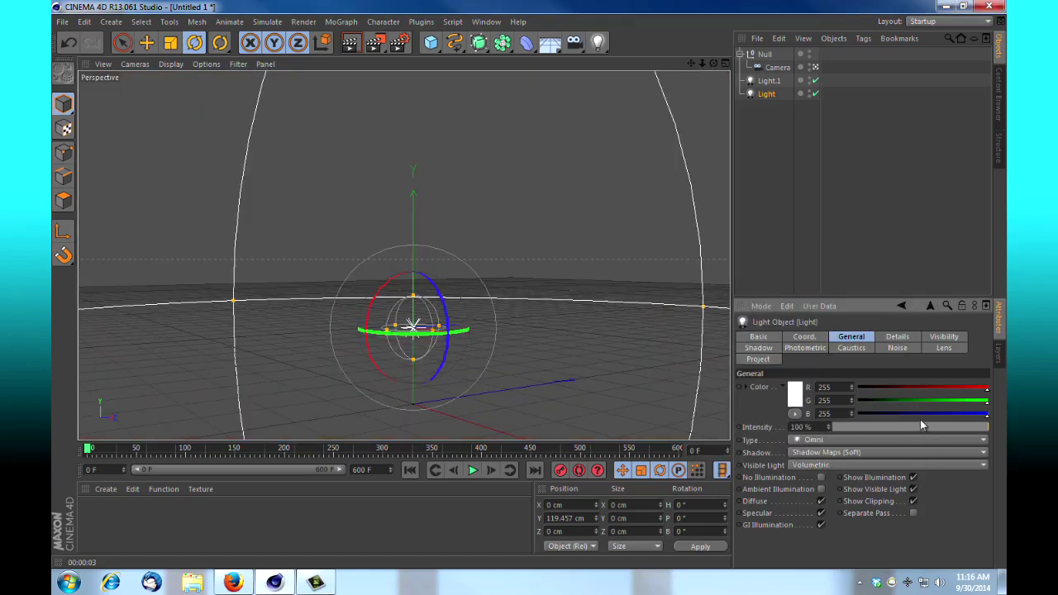
left_click(942, 338)
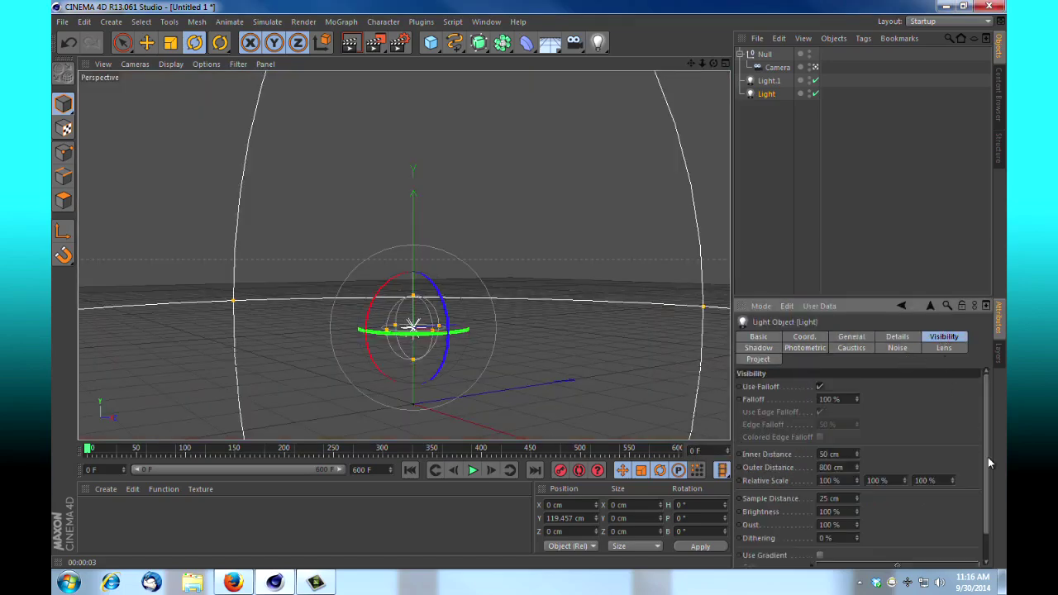
scroll(988, 457, "down", 3)
left_click(820, 525)
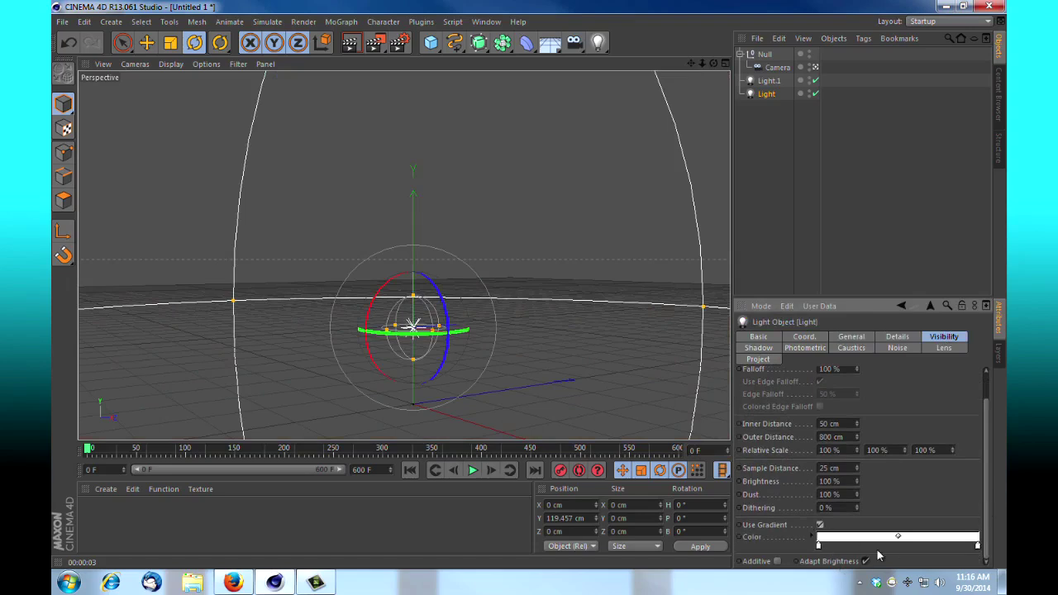
- Make the visibility gradient run from black to teal (hue 168°), then render to the Picture Viewer
double_click(818, 547)
left_click_drag(805, 477, 836, 524)
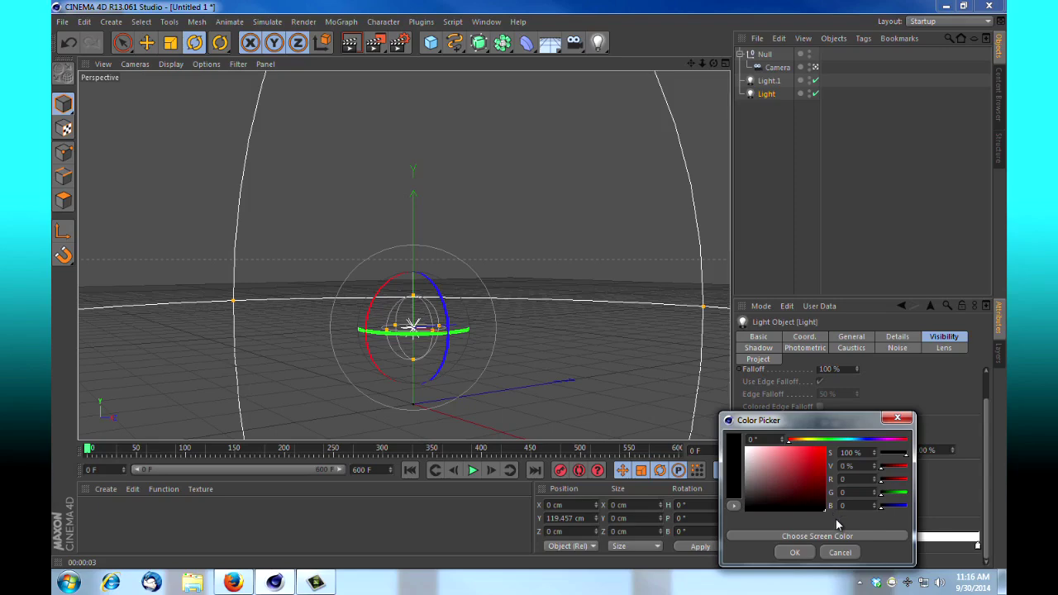
left_click(794, 553)
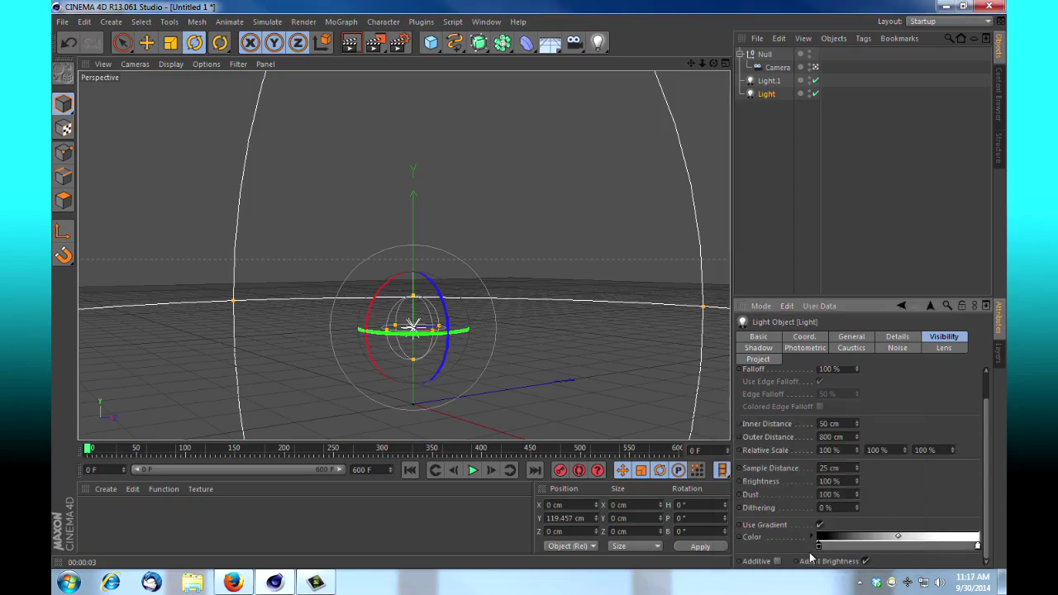
double_click(979, 547)
left_click(932, 440)
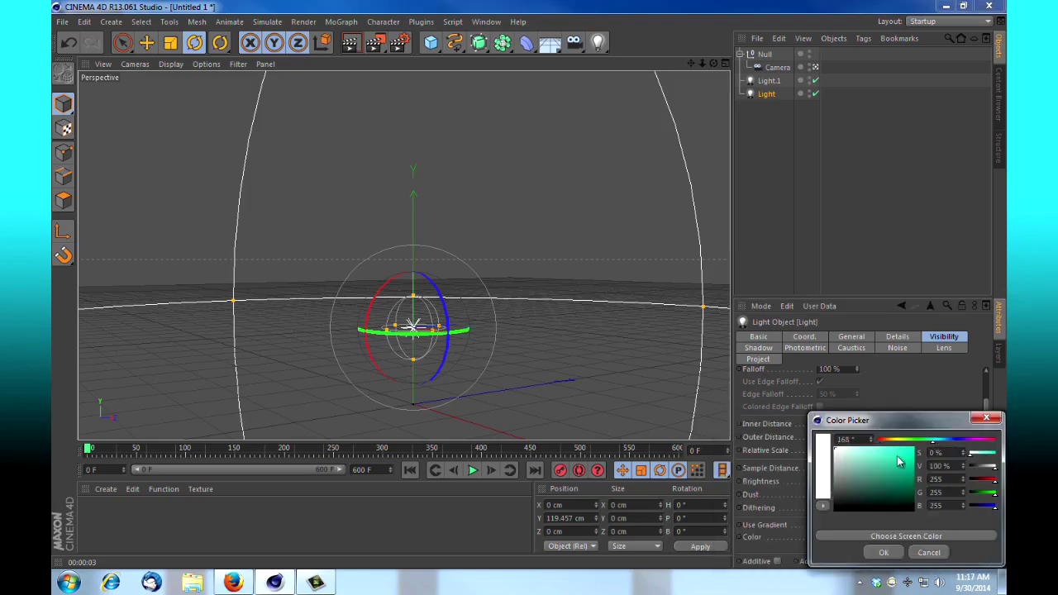
left_click_drag(899, 461, 884, 447)
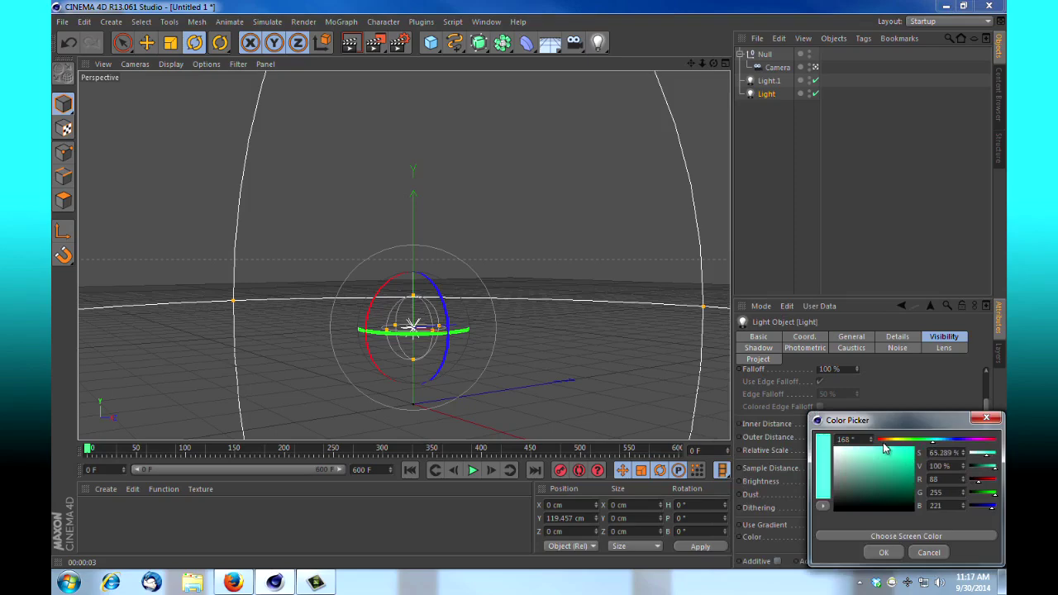
left_click(881, 553)
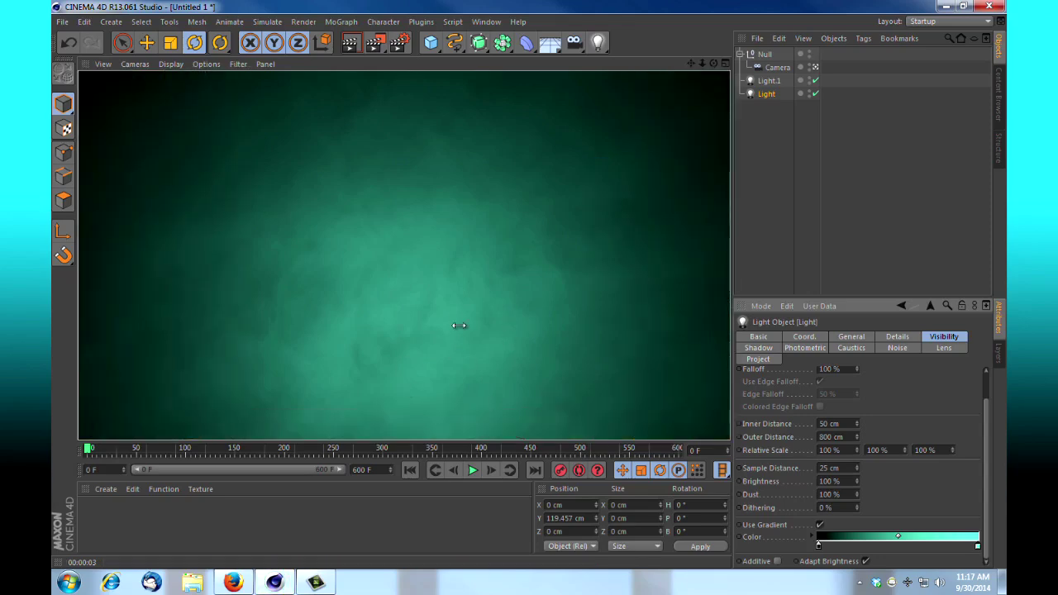
left_click(376, 43)
- Overwrite the old files to render the teal fog frames, then stop rendering and close the viewer
left_click(531, 336)
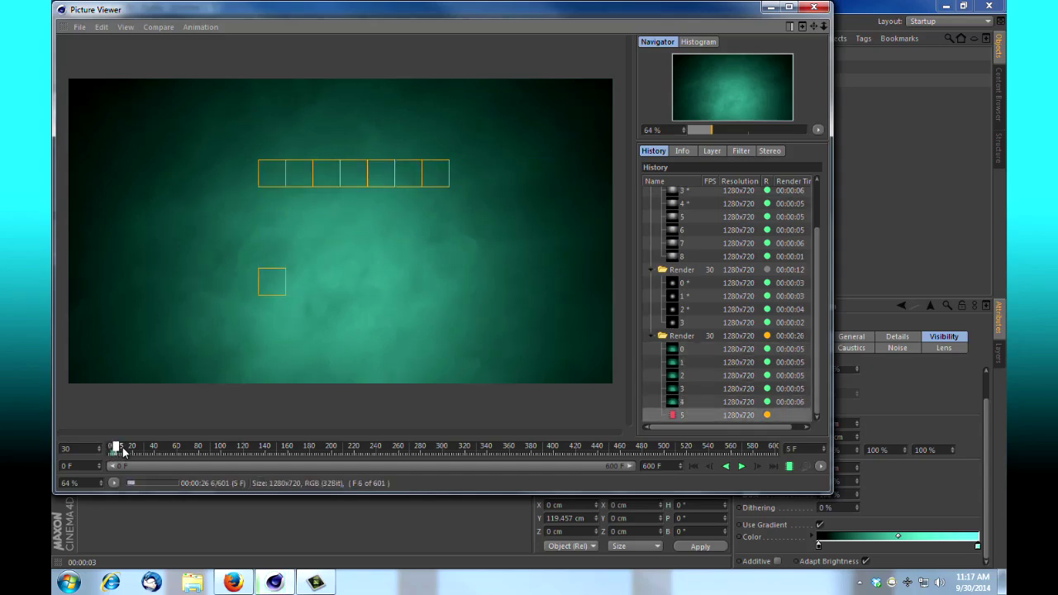
left_click(814, 7)
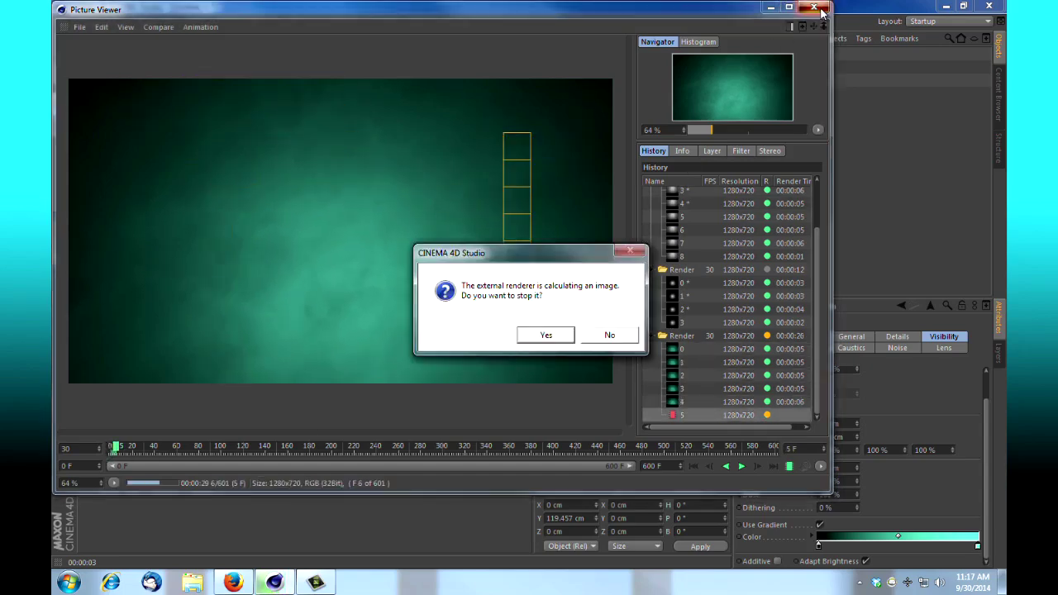
left_click(547, 336)
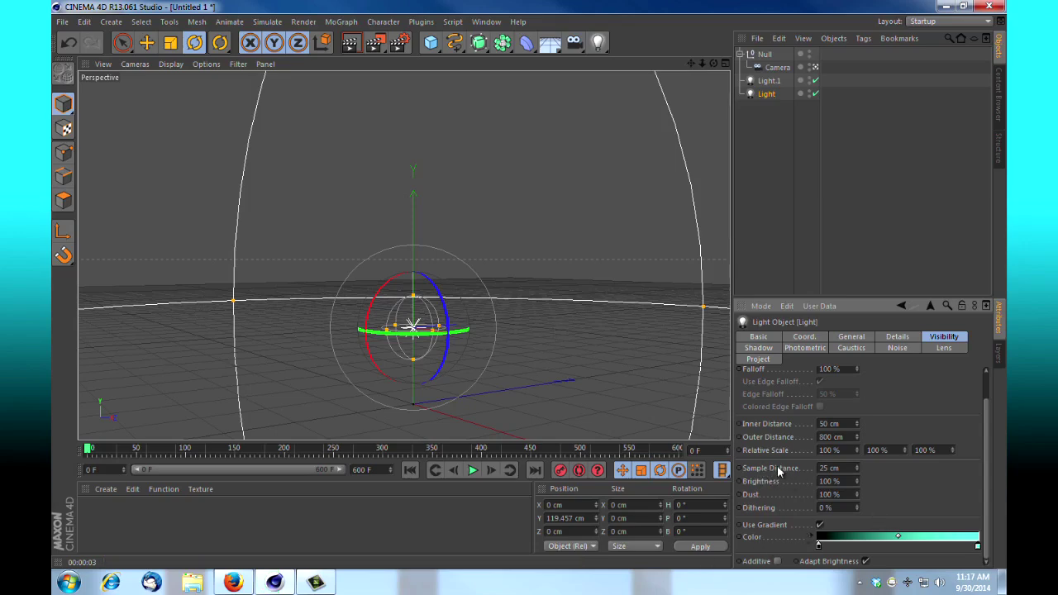
- Set Sample Distance to 200 cm and preview it, then raise it to 400 cm and render again
left_click(842, 467)
type("2")
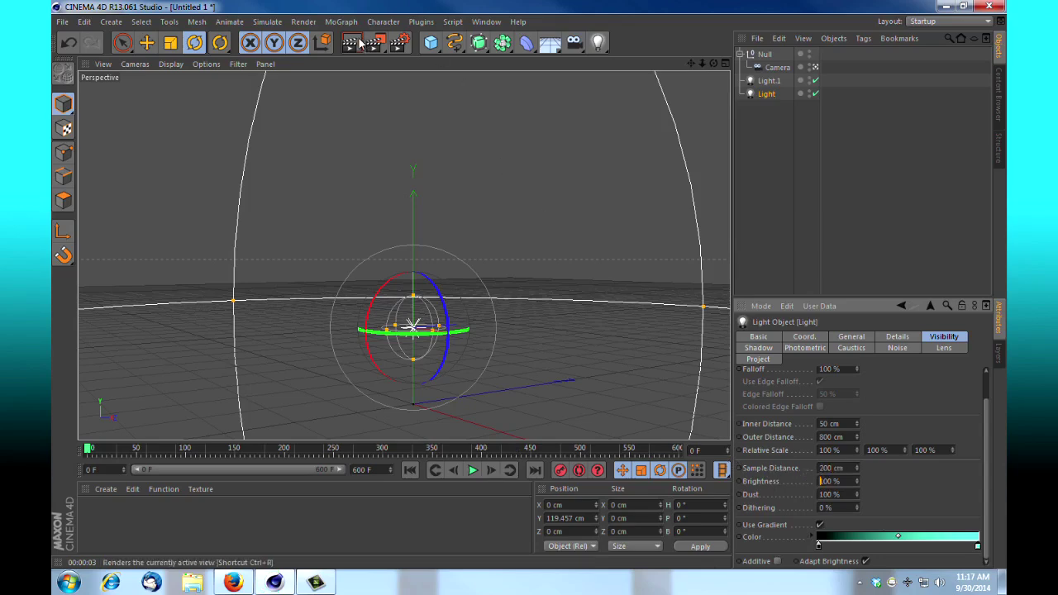
key("ctrl+r")
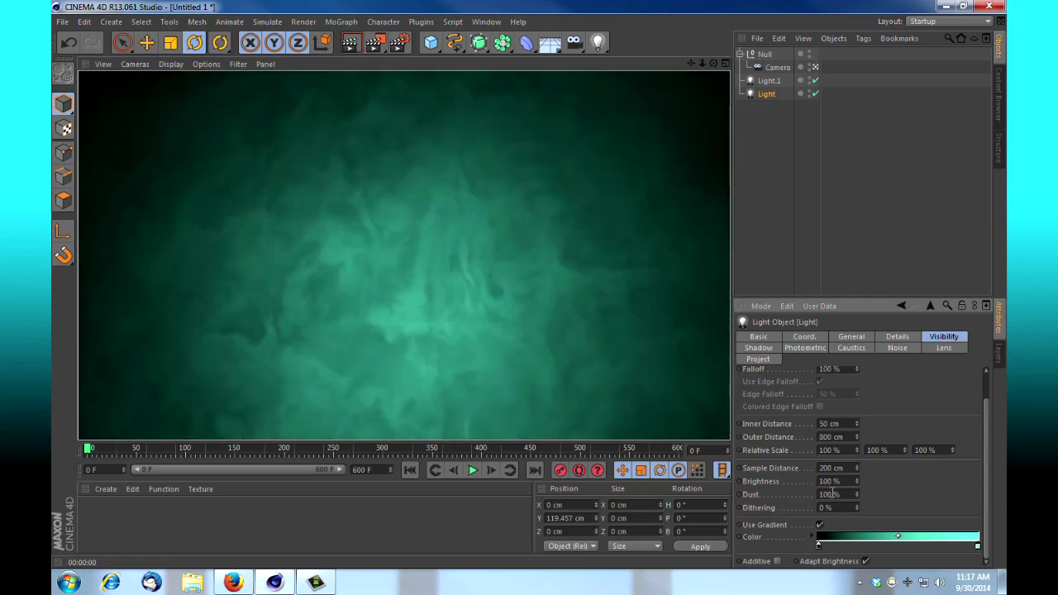
left_click(851, 468)
type("400")
key("Return")
left_click(352, 44)
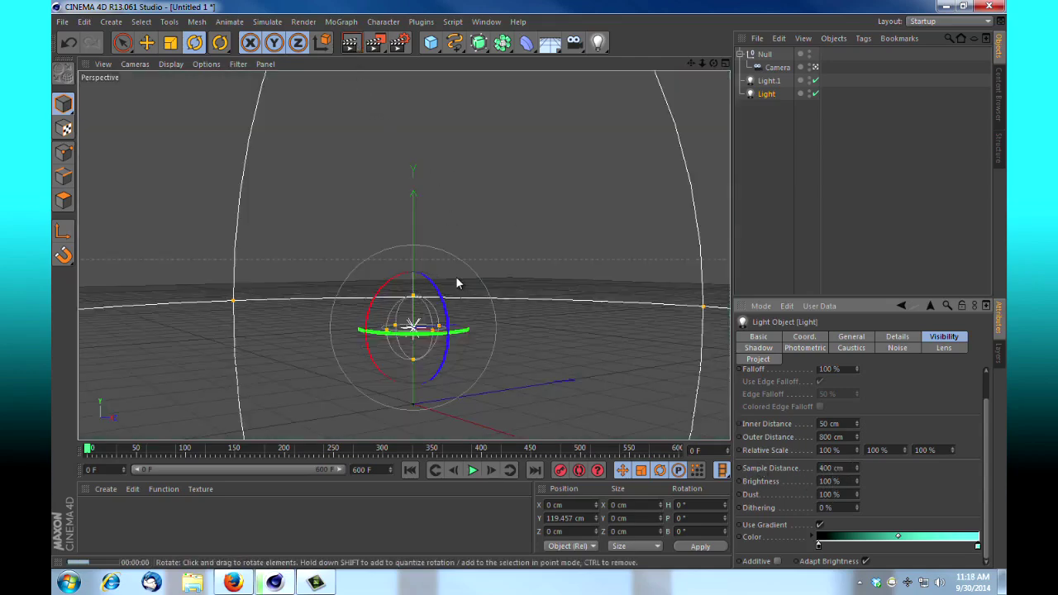
- Render the 400 cm teal fog sequence over the old frames, scrub through them, then stop and close
left_click(380, 53)
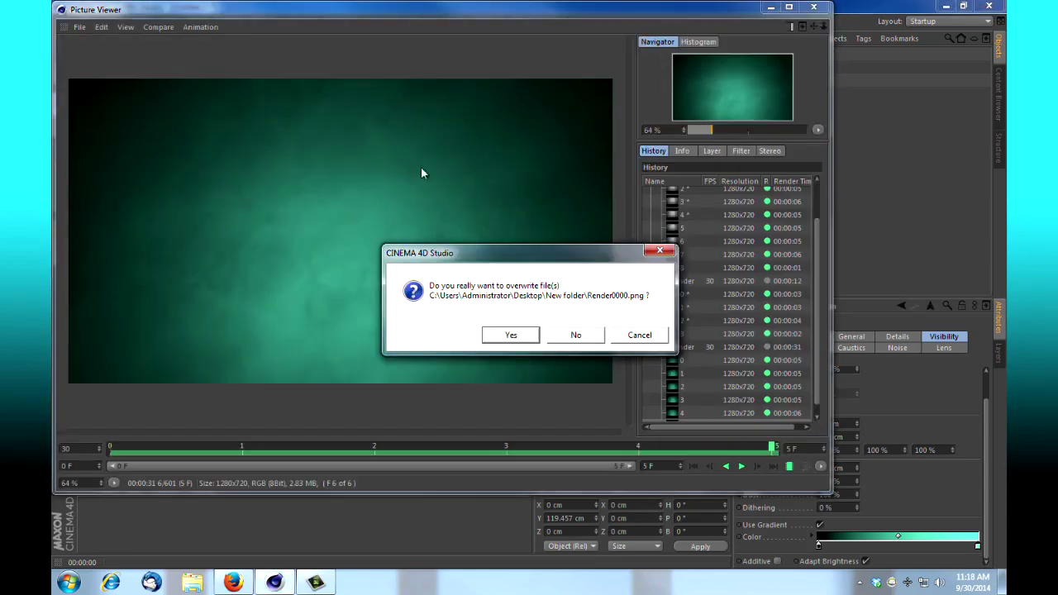
left_click(510, 335)
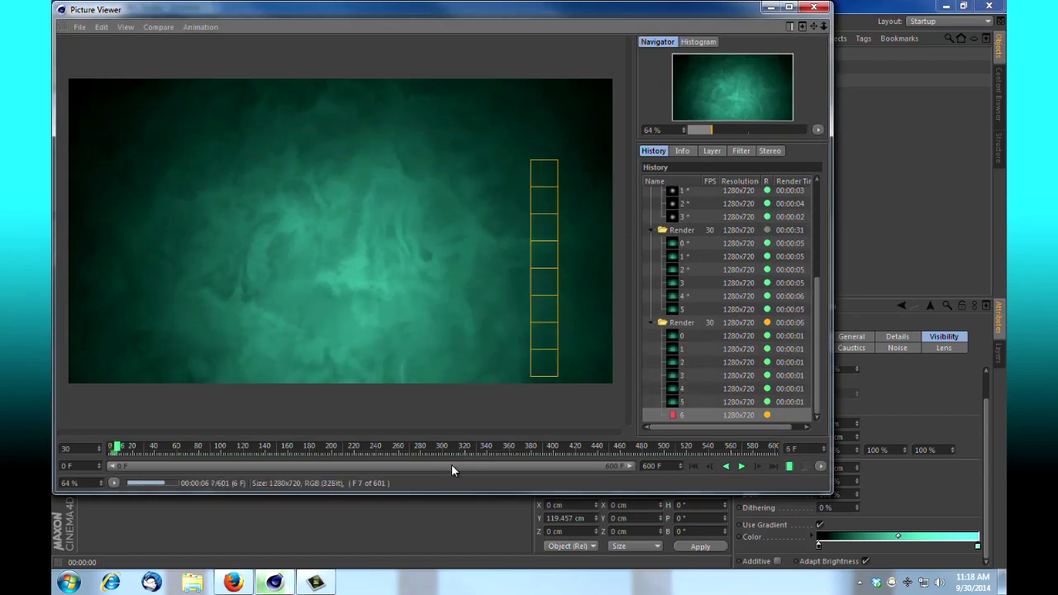
left_click(112, 448)
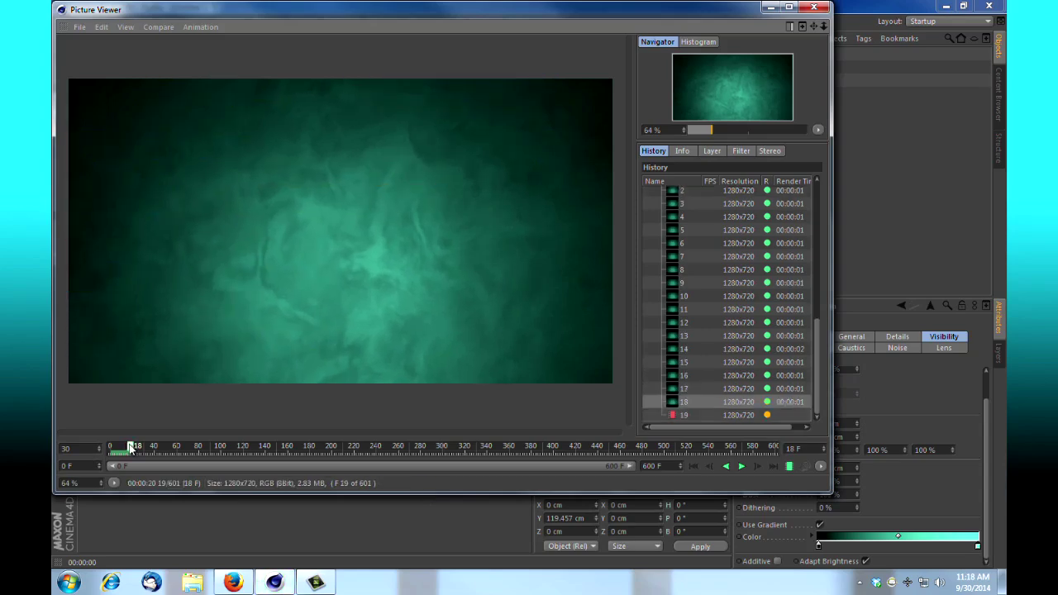
mouse_move(130, 448)
left_mouse_down()
mouse_move(111, 449)
mouse_move(142, 449)
left_mouse_up()
left_click(805, 10)
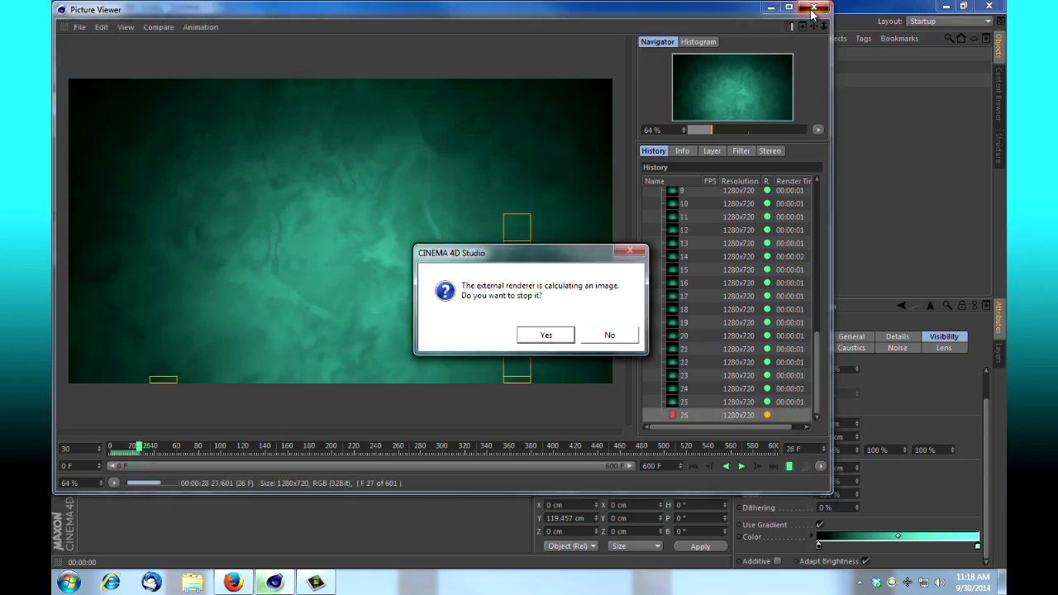
left_click(530, 338)
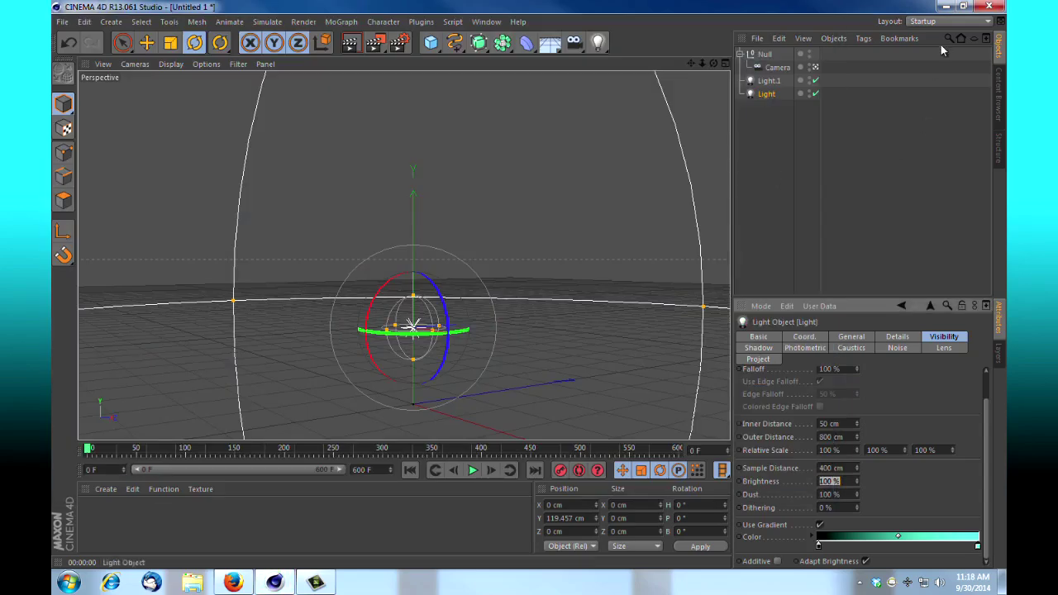
- Minimize the Cinema 4D window to reveal the popsicle-wallpaper desktop
left_click(940, 7)
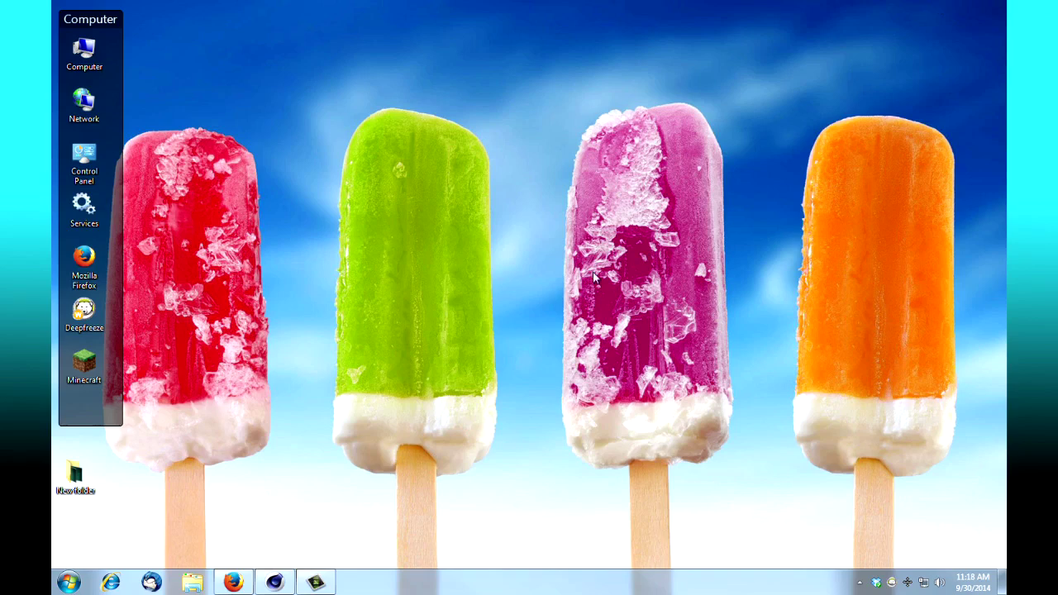